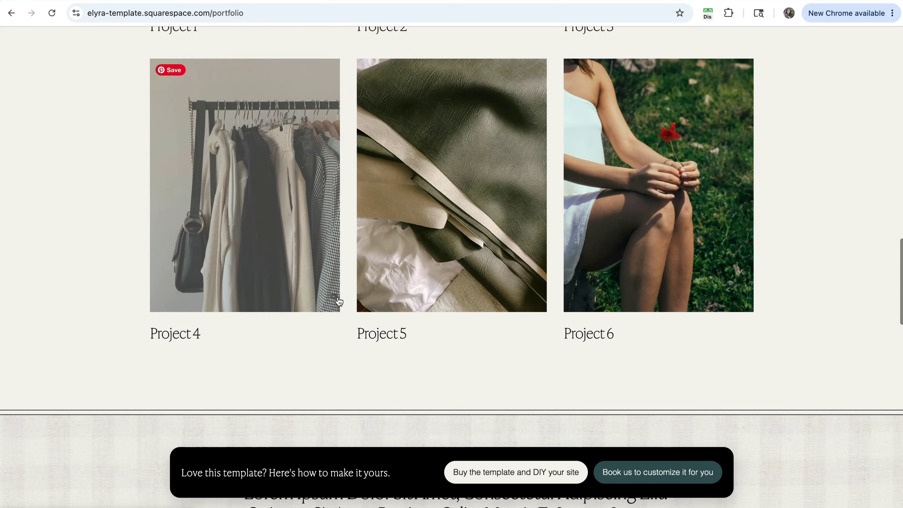
Review the project grid and the sections above it on the Elyra Studio template's portfolio page
scroll(340, 301, "down", 2)
scroll(340, 301, "up", 5)
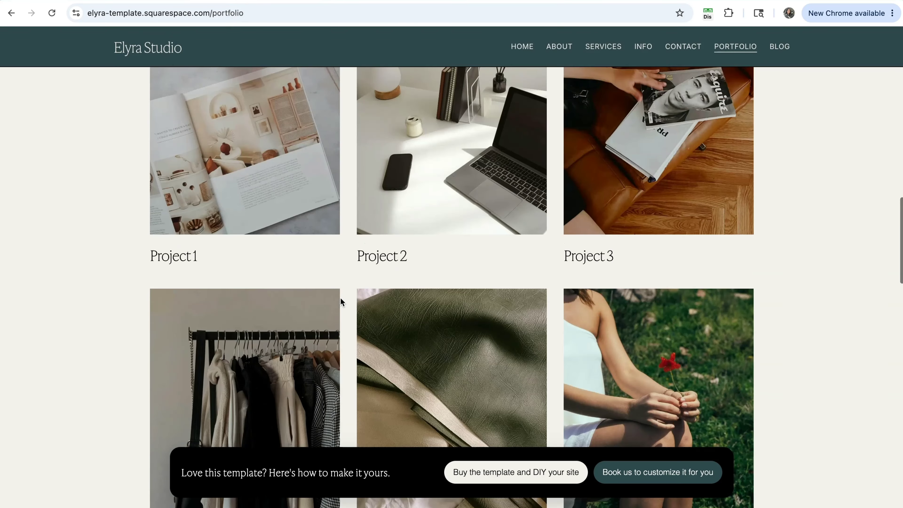
scroll(372, 277, "up", 6)
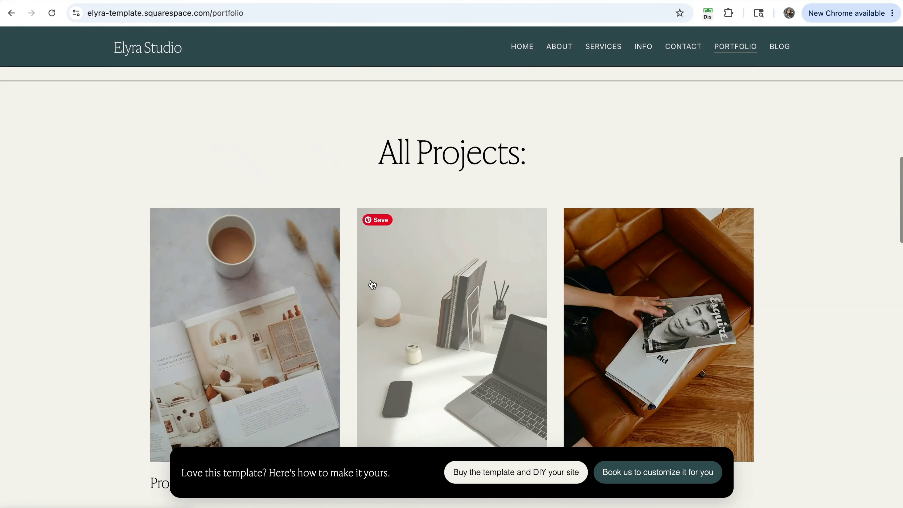
scroll(372, 283, "up", 10)
scroll(372, 280, "up", 6)
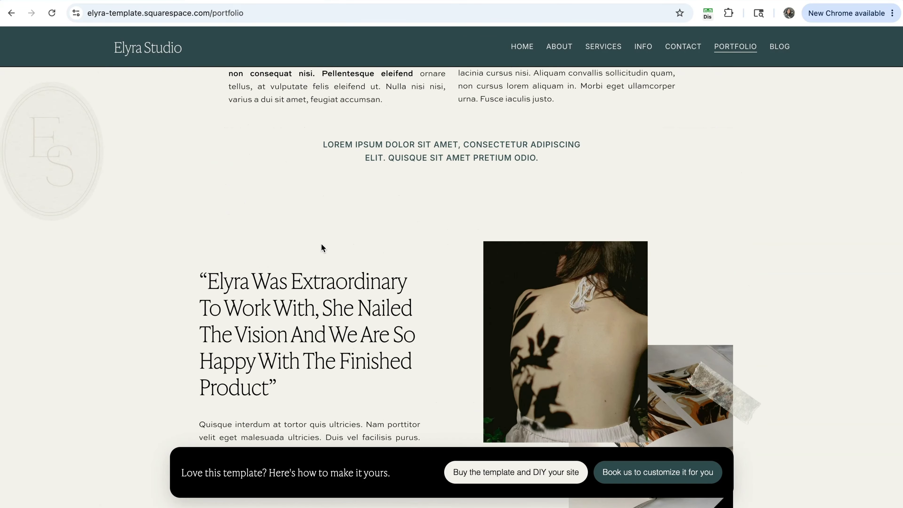
scroll(374, 264, "up", 1)
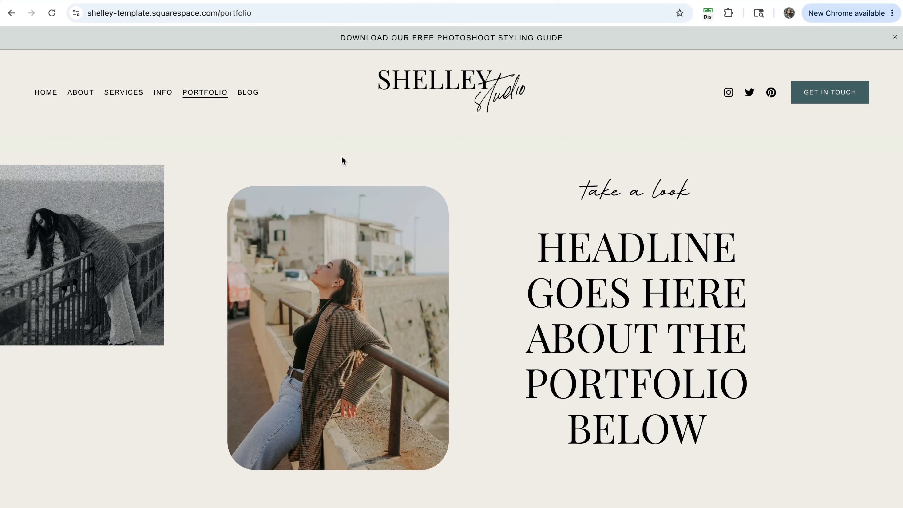
Examine the header and project grid on the Shelley Studio template's portfolio page
scroll(497, 252, "down", 10)
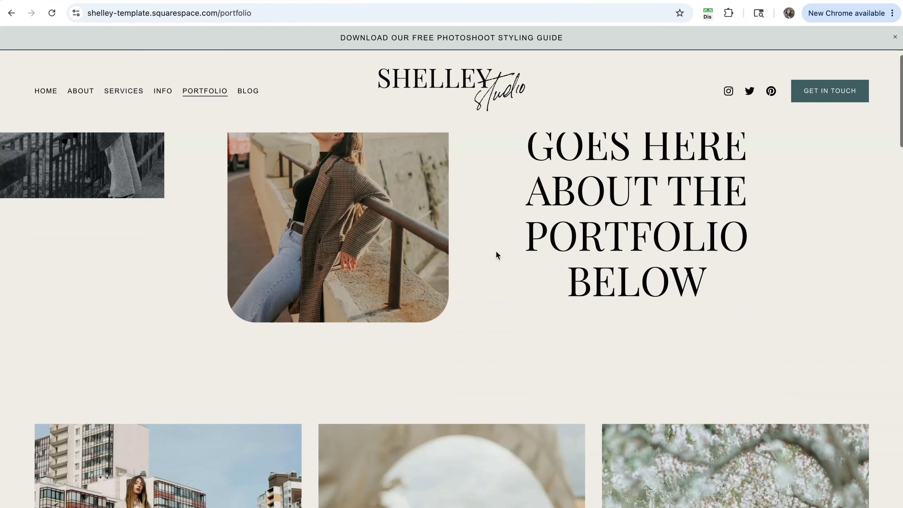
scroll(498, 256, "down", 3)
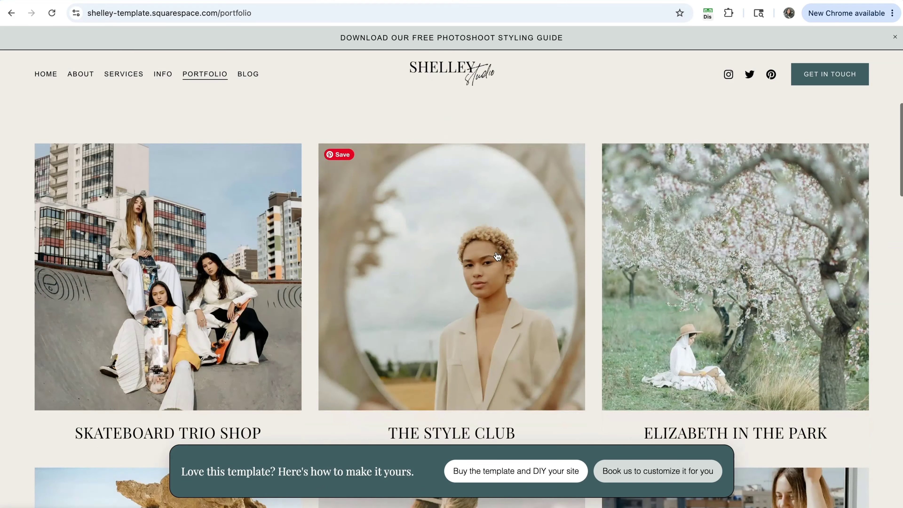
scroll(425, 244, "down", 3)
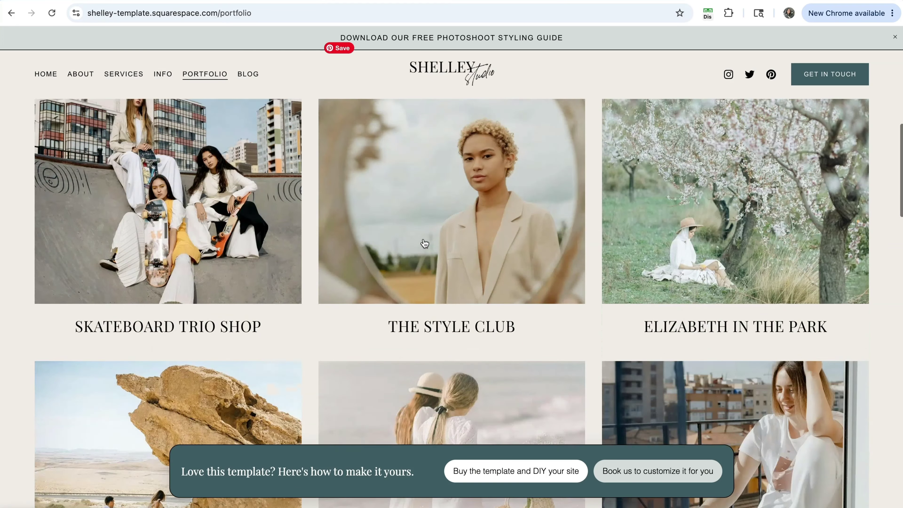
scroll(426, 244, "down", 4)
scroll(483, 246, "down", 8)
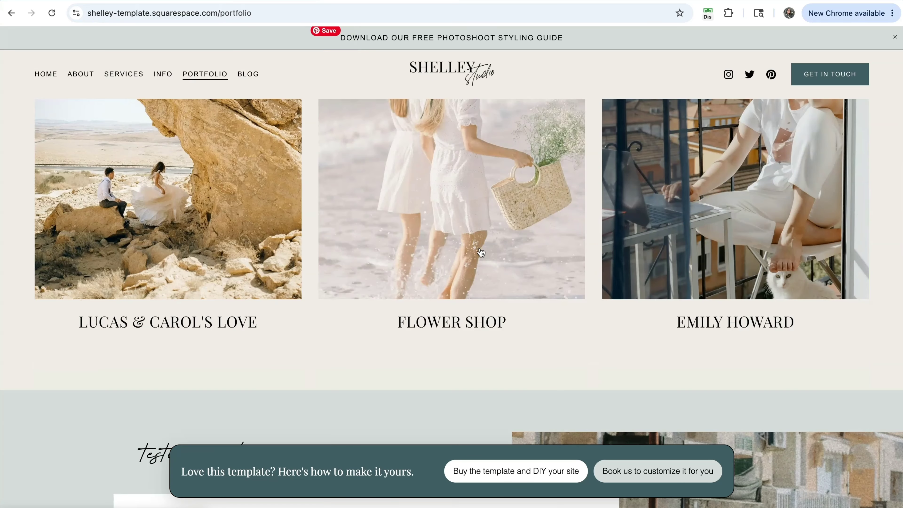
scroll(483, 246, "up", 2)
scroll(484, 251, "up", 10)
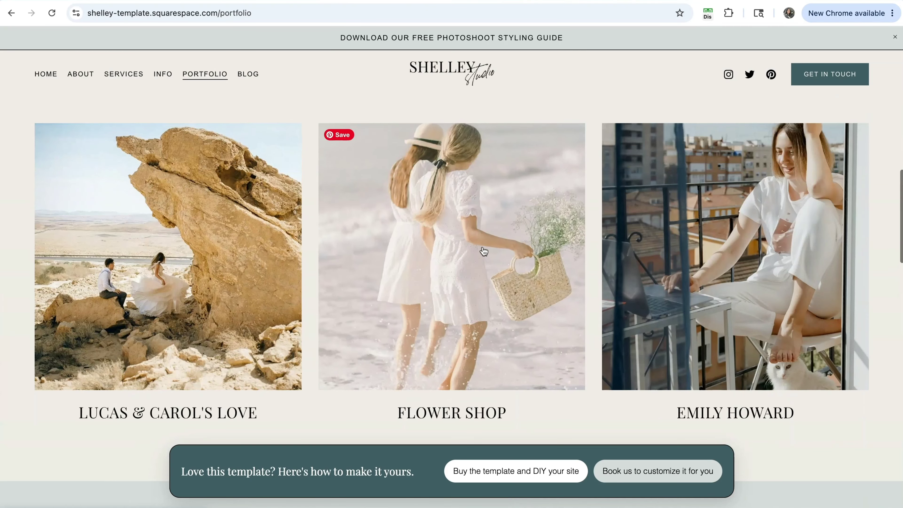
scroll(484, 247, "up", 8)
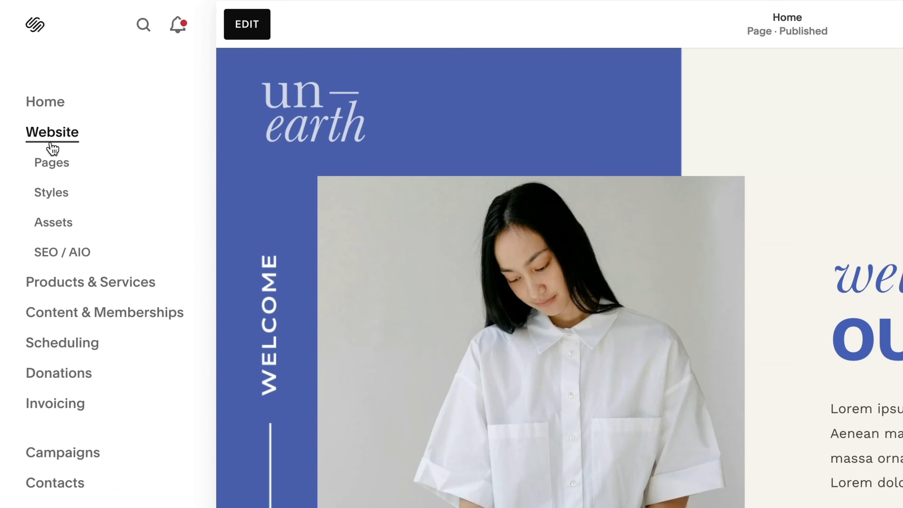
Add a portfolio page to the main navigation using the "A look into our creative world." layout, and title it Portfolio
left_click(55, 169)
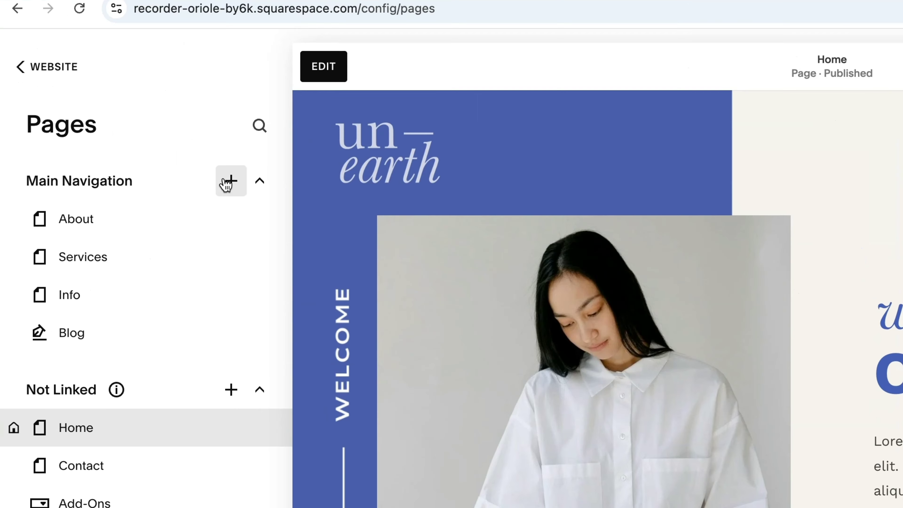
left_click(229, 180)
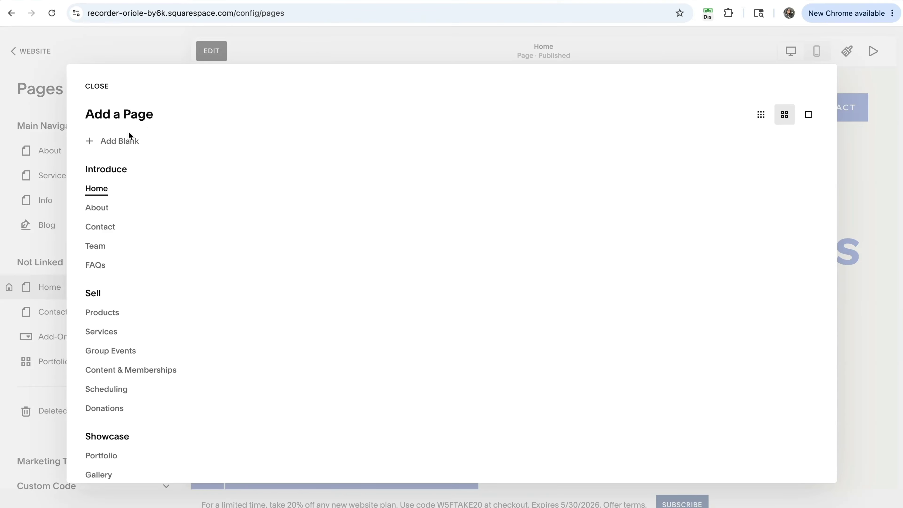
scroll(123, 291, "down", 5)
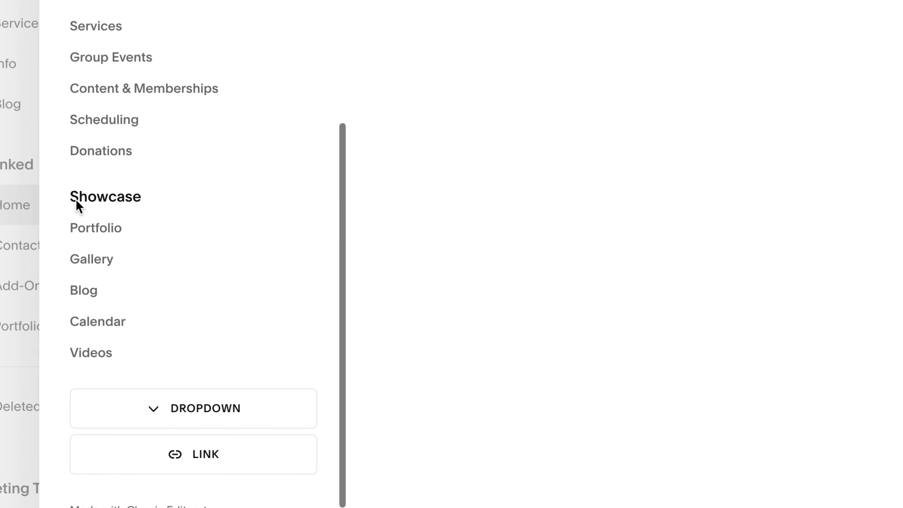
left_click(85, 236)
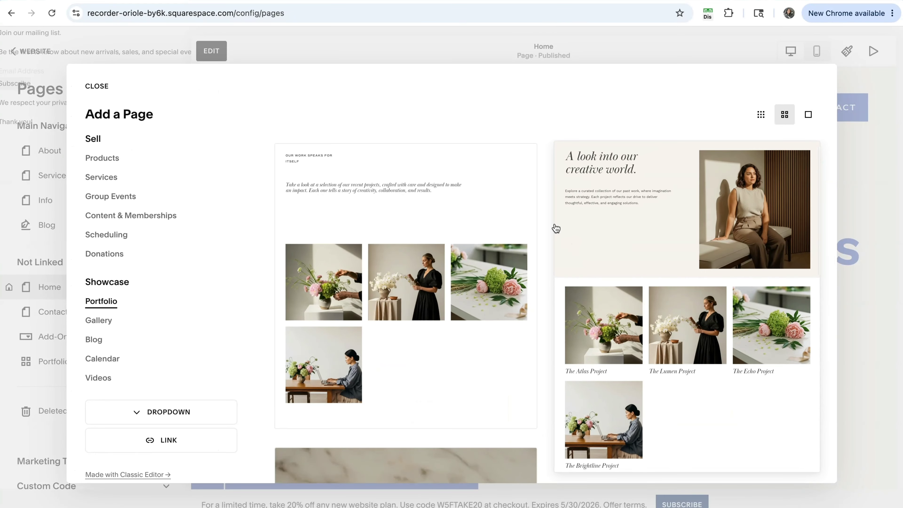
scroll(556, 228, "down", 6)
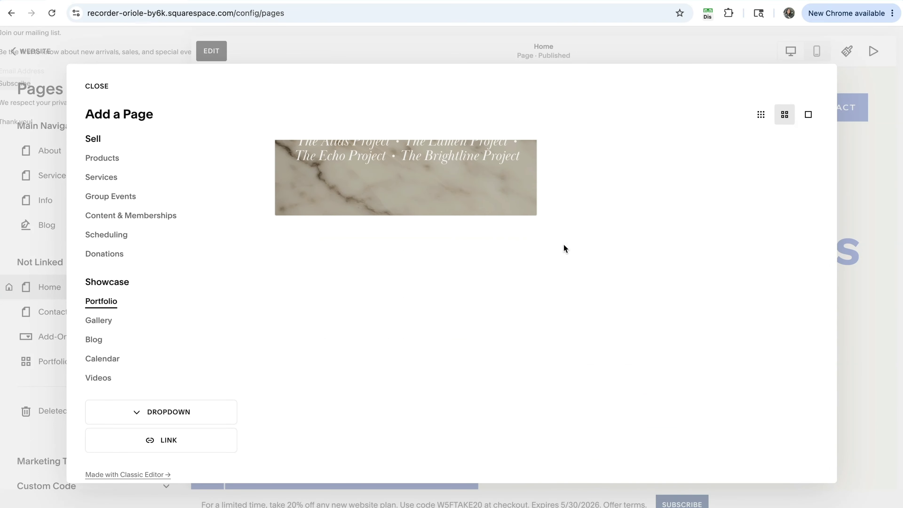
scroll(565, 248, "up", 4)
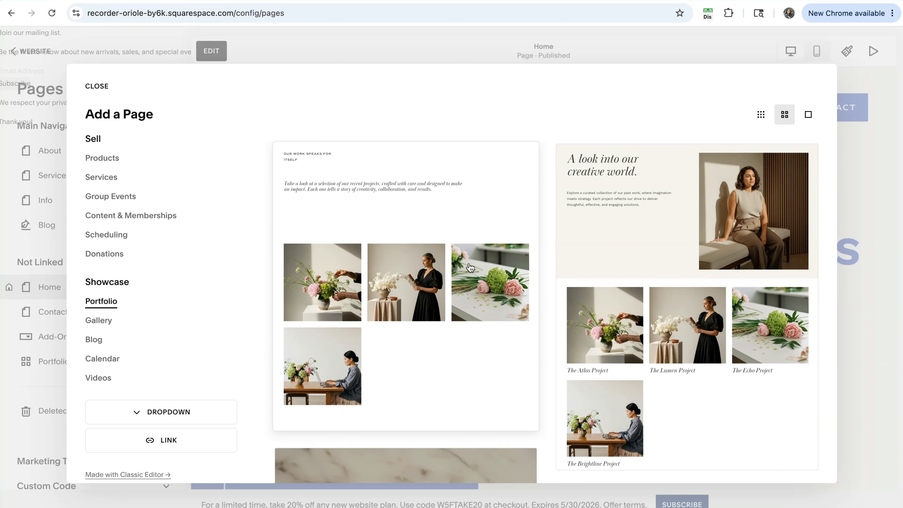
left_click(663, 261)
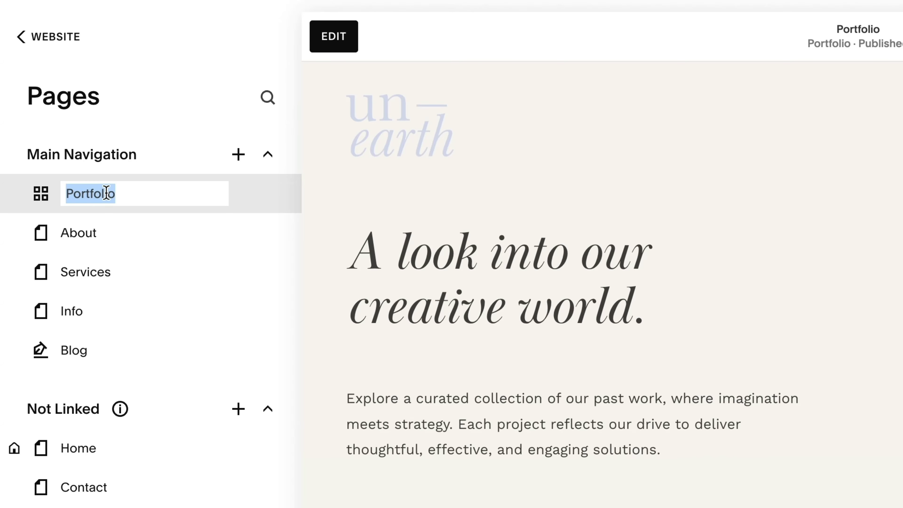
left_click(124, 193)
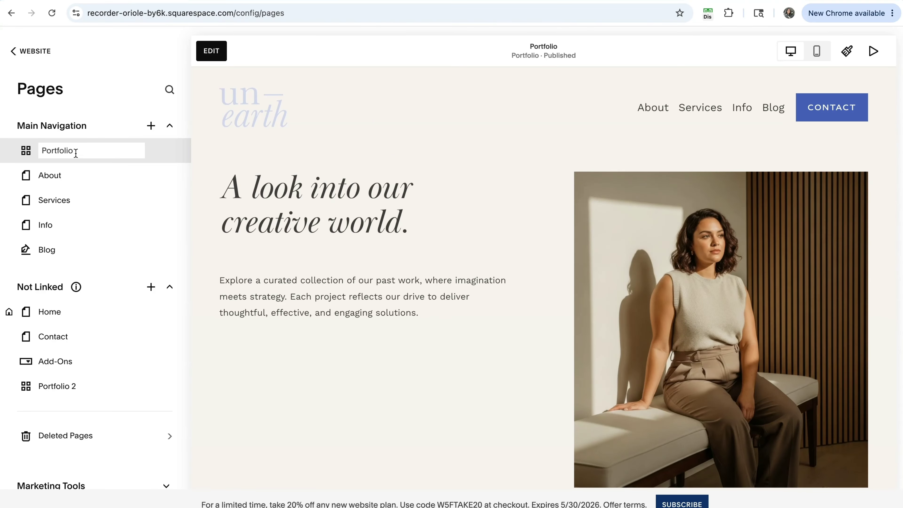
key("Return")
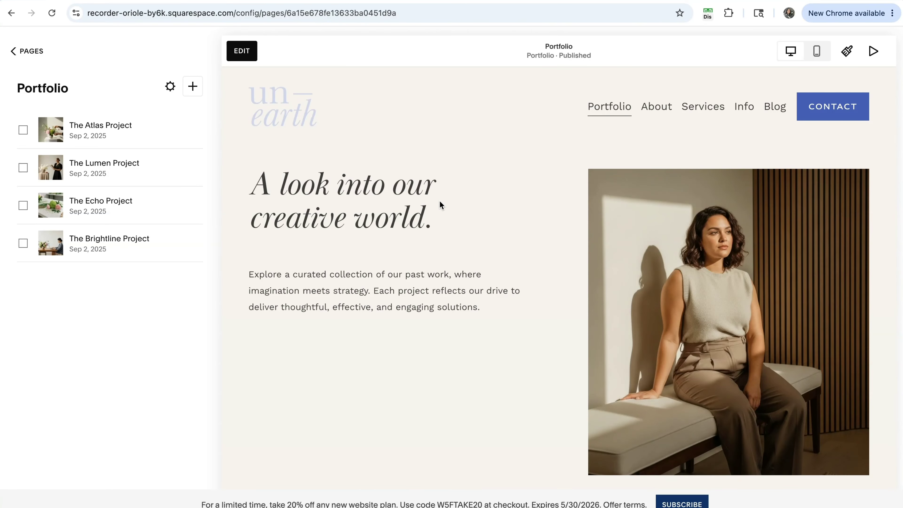
Look over the new portfolio page's intro section and project grid
scroll(441, 208, "down", 6)
scroll(455, 208, "down", 5)
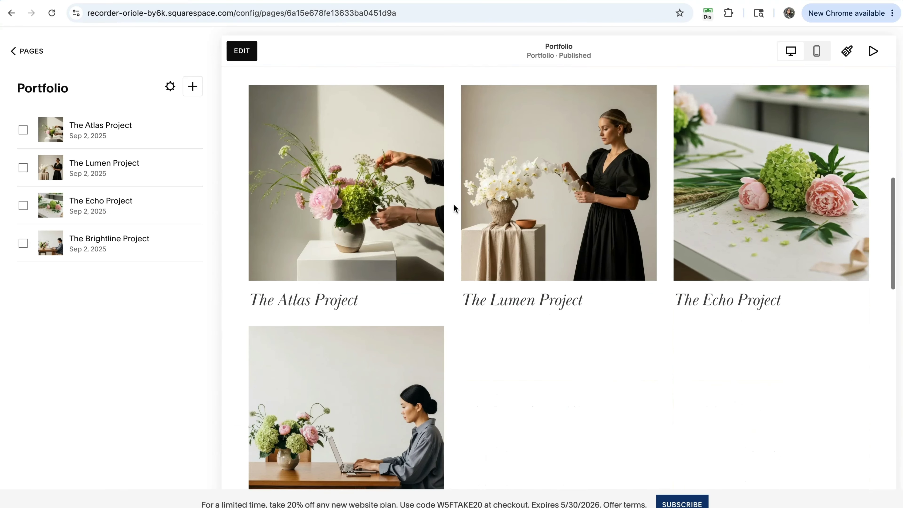
scroll(456, 209, "up", 10)
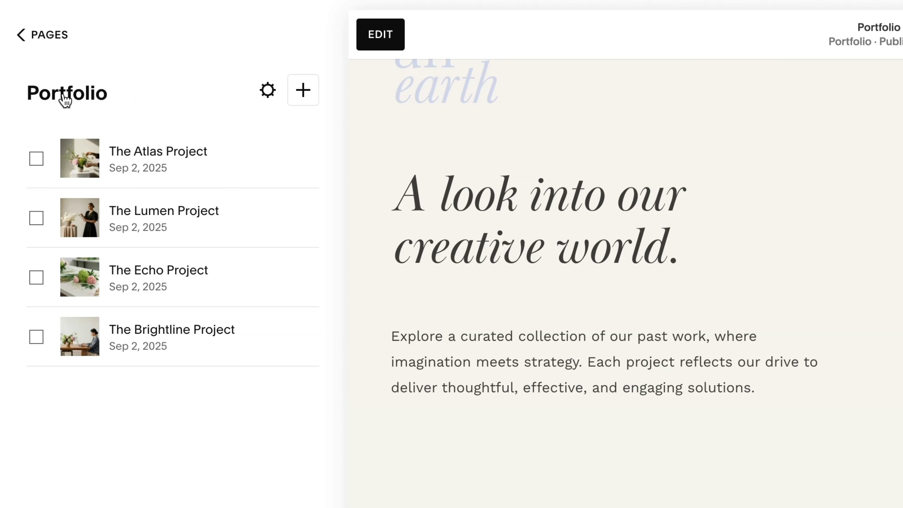
Open the portfolio page's settings and review its page title, navigation title and URL slug
left_click(268, 92)
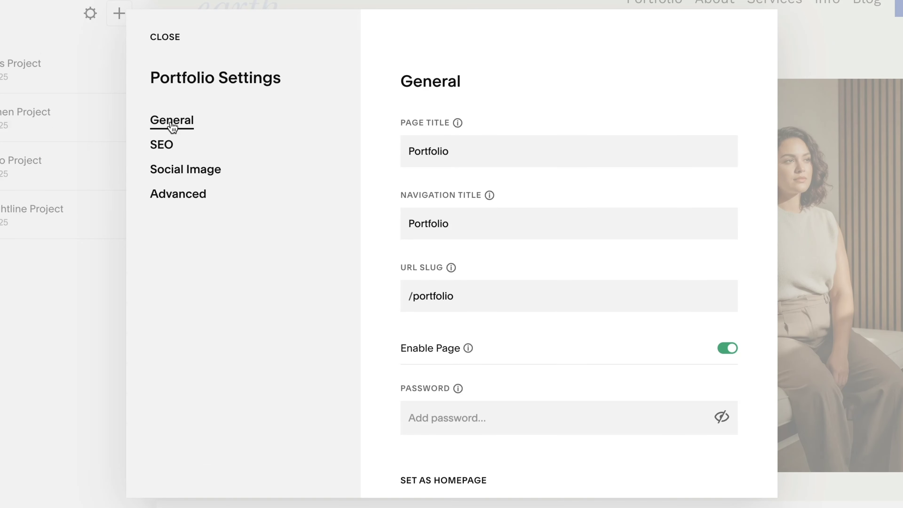
scroll(510, 178, "down", 2)
scroll(510, 179, "up", 2)
left_click_drag(405, 195, 473, 194)
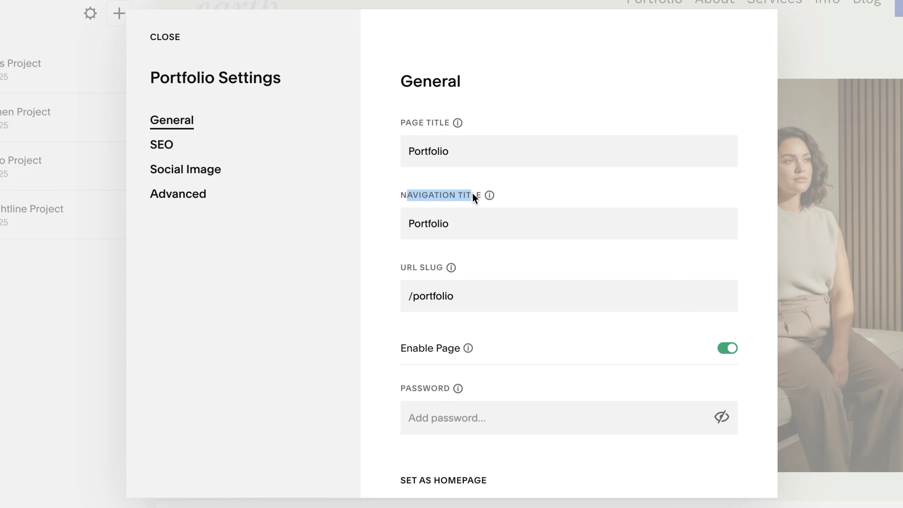
scroll(473, 193, "down", 2)
left_click_drag(404, 226, 481, 223)
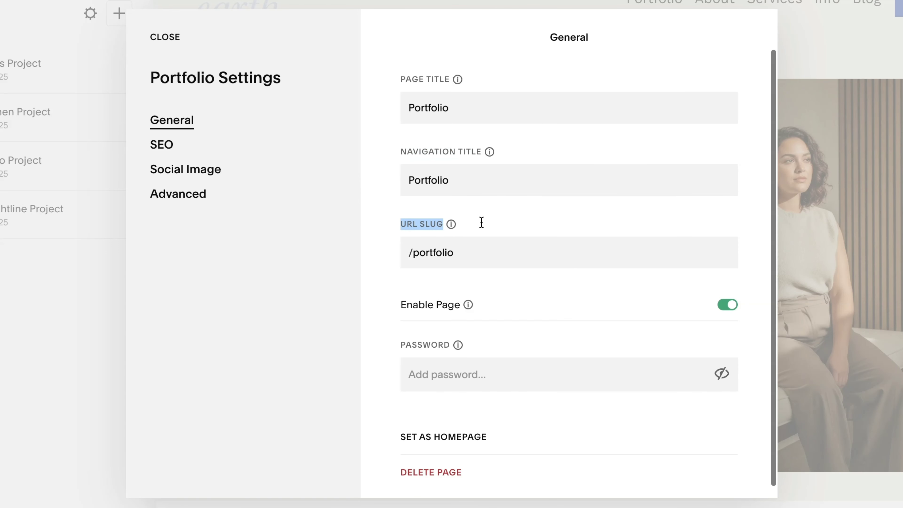
left_click(491, 222)
scroll(519, 221, "up", 2)
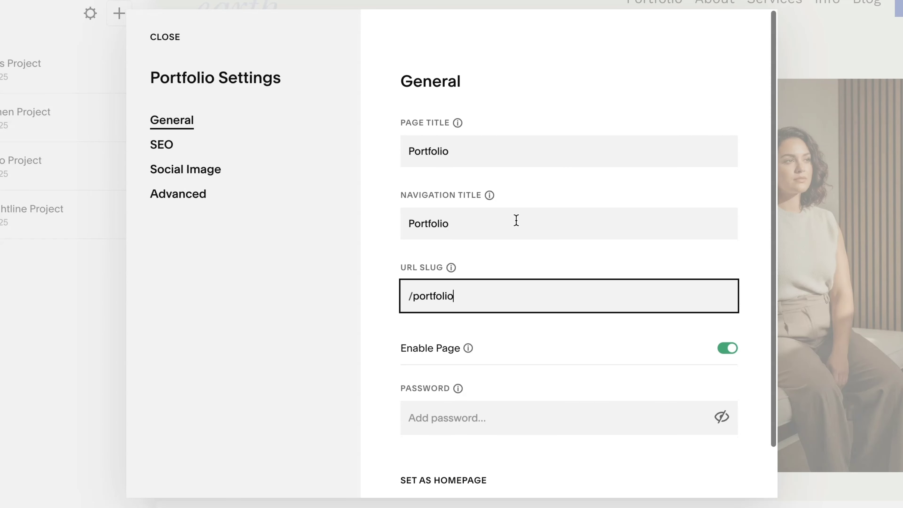
left_click(519, 77)
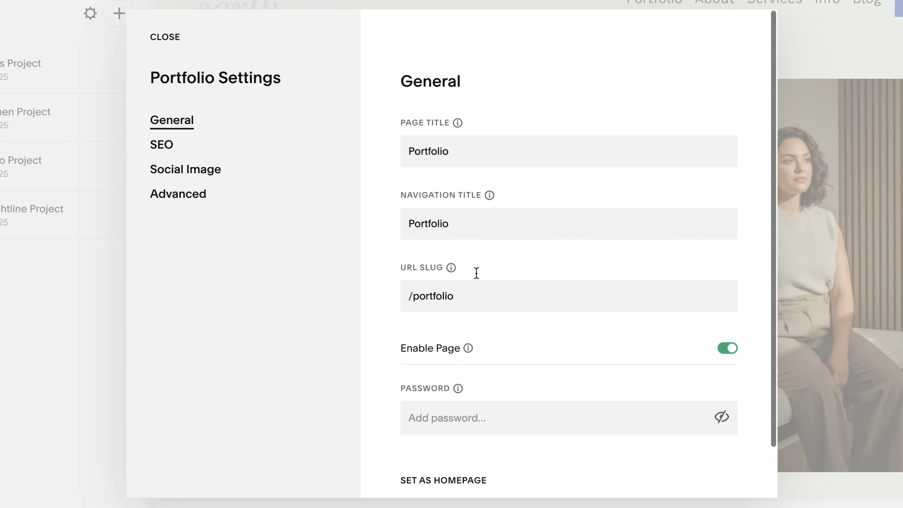
Disable the portfolio page in its general settings and enable it again
scroll(487, 324, "down", 2)
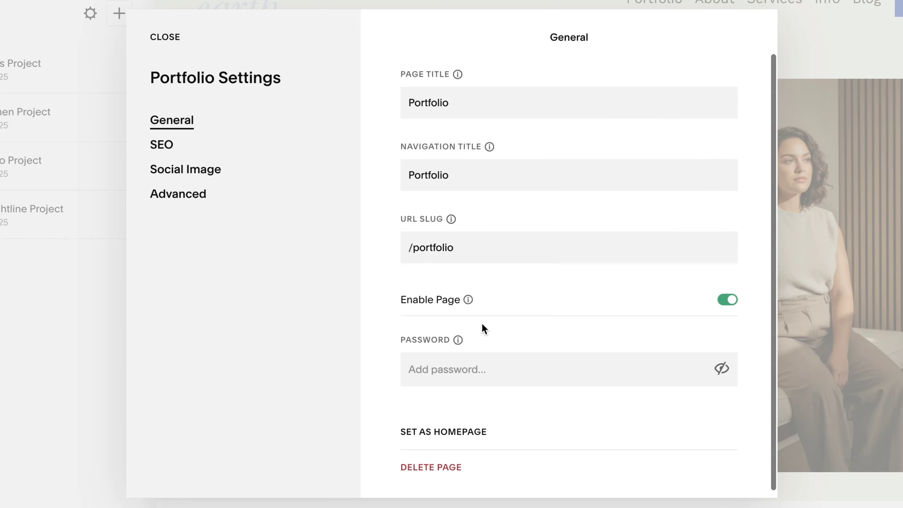
left_click_drag(398, 297, 453, 298)
left_click(468, 299)
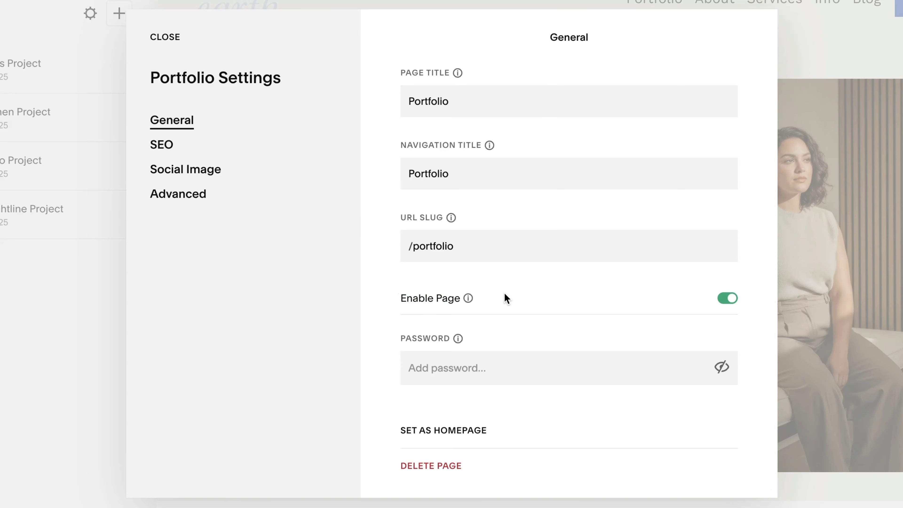
left_click(729, 299)
left_click(732, 304)
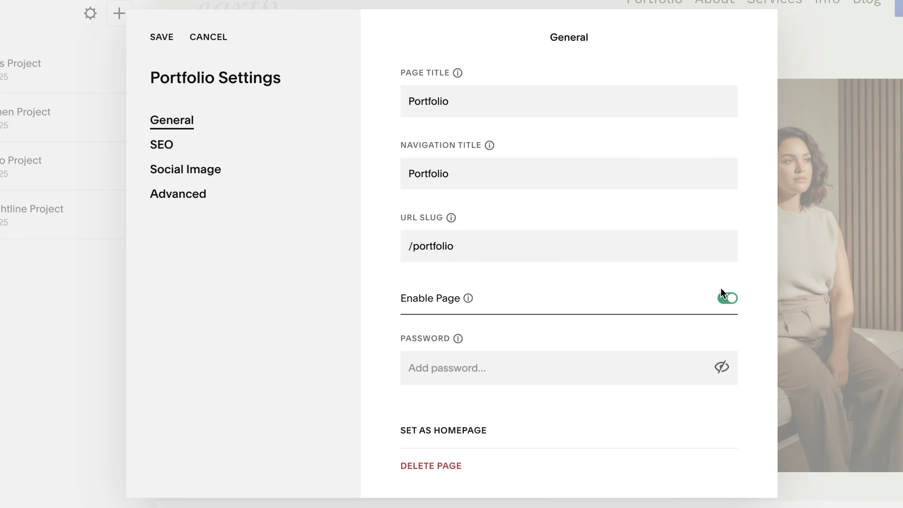
left_click(731, 303)
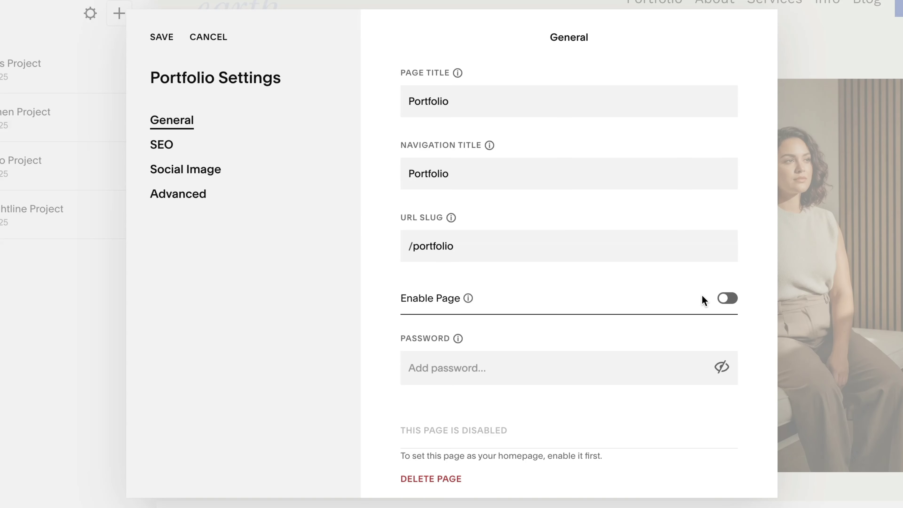
left_click(724, 299)
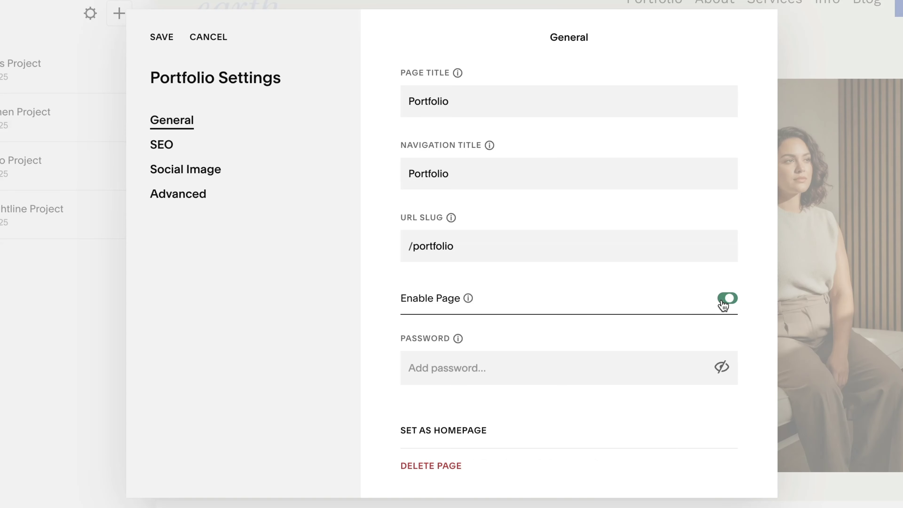
Save the portfolio page's settings with the page enabled and no password set
left_click(441, 369)
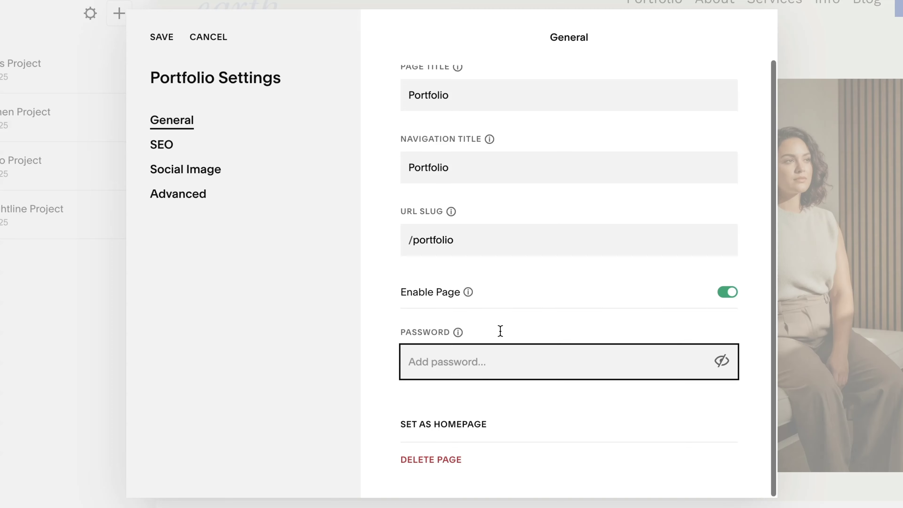
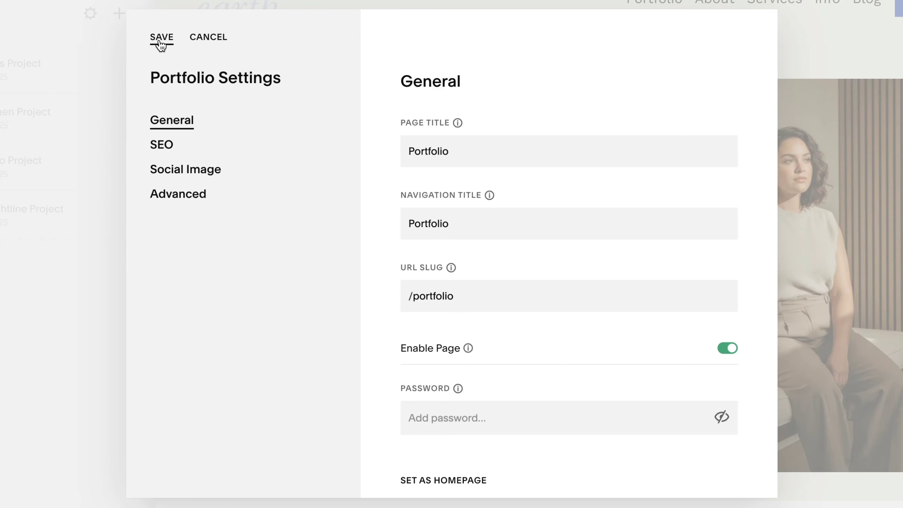
left_click(161, 39)
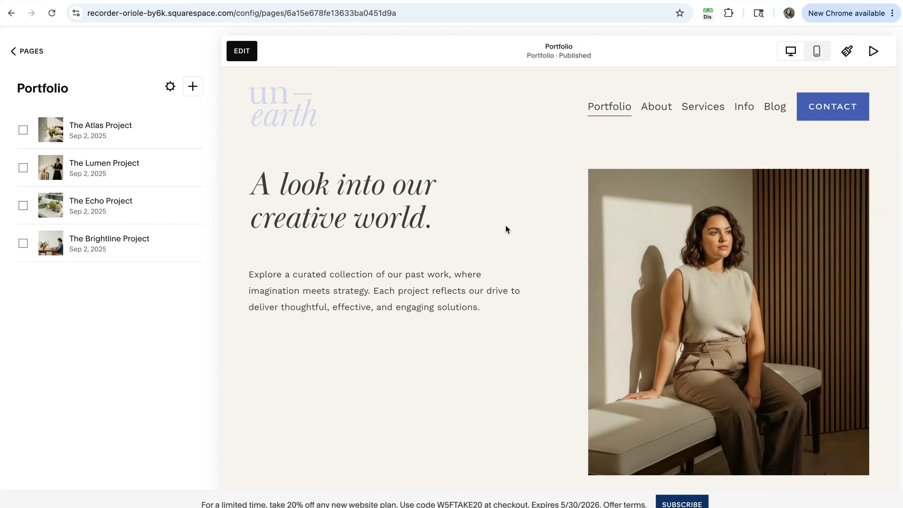
scroll(451, 266, "down", 2)
scroll(475, 230, "up", 2)
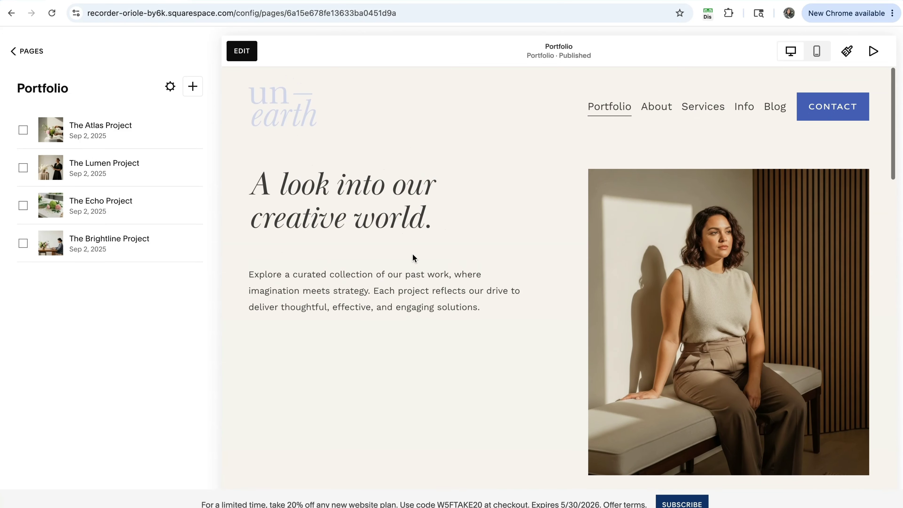
Look over the portfolio page preview and open the page for editing
scroll(476, 255, "down", 5)
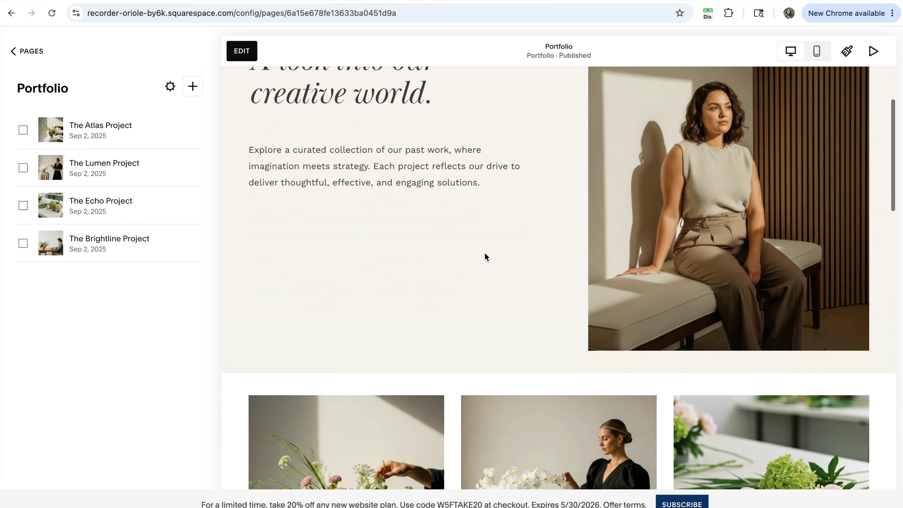
scroll(489, 256, "down", 6)
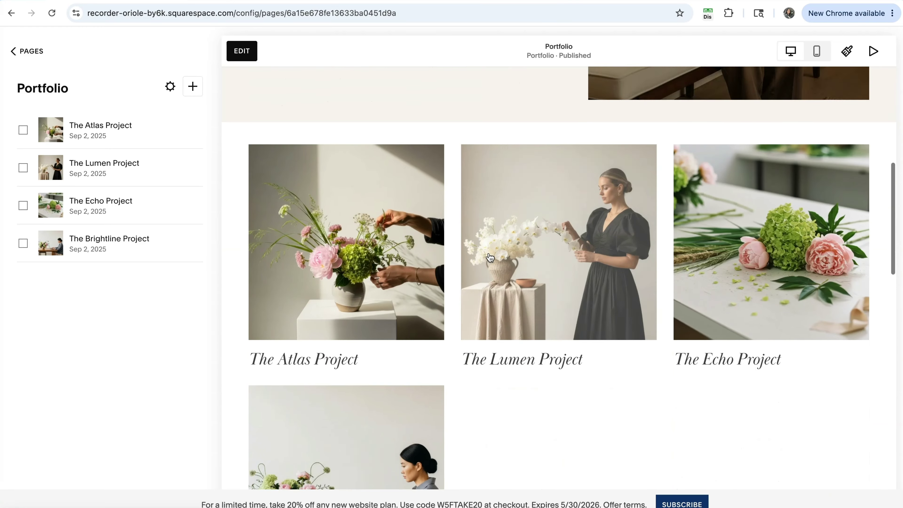
scroll(490, 257, "up", 10)
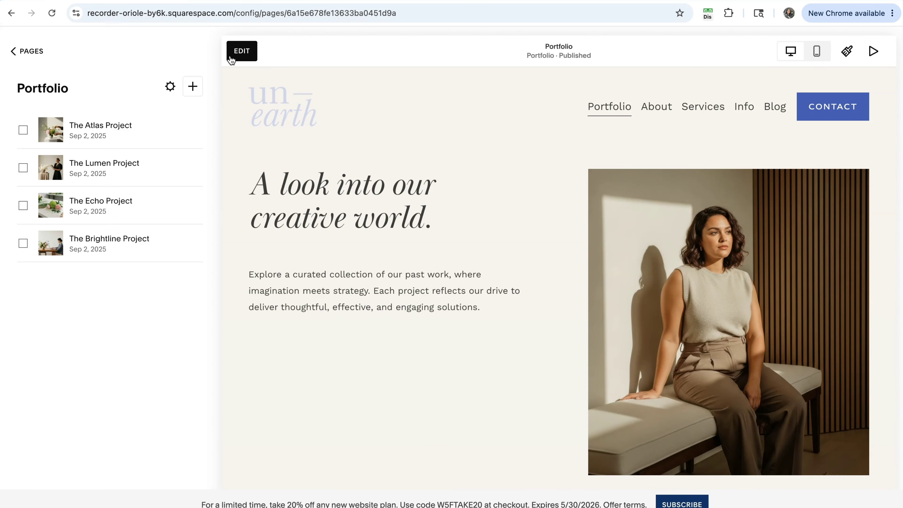
left_click(243, 53)
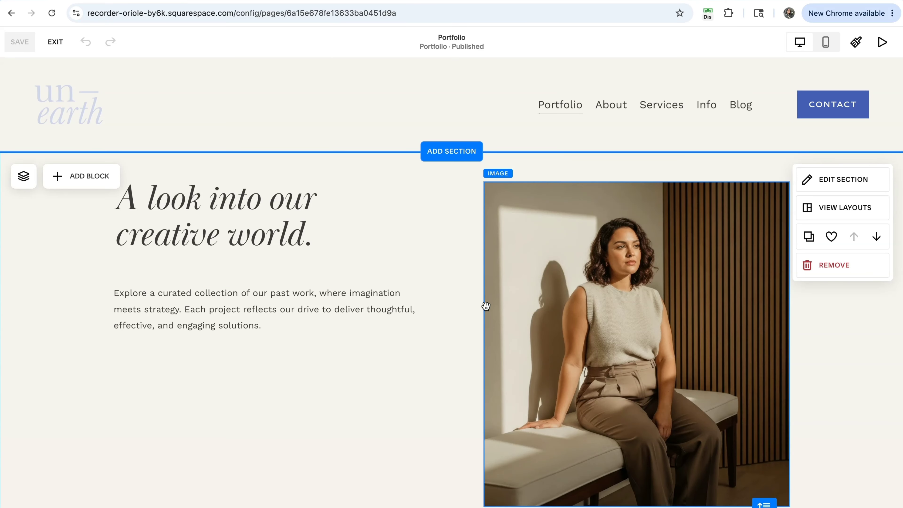
Examine the portfolio page in the editor, from the intro section through the project grid to the section below it
scroll(442, 314, "down", 9)
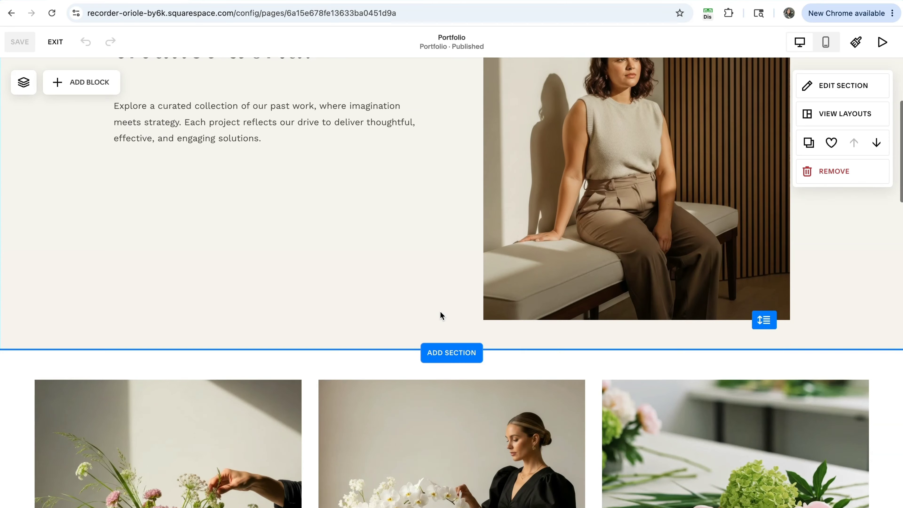
scroll(439, 317, "down", 4)
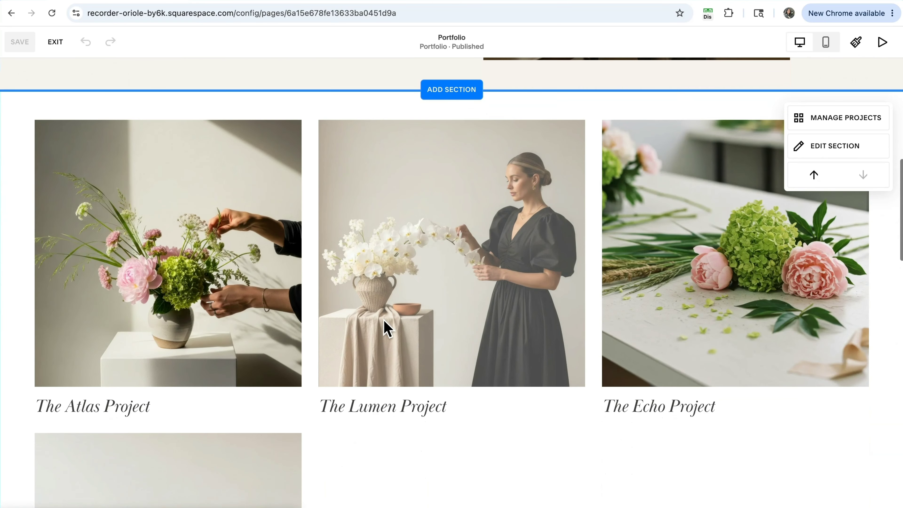
scroll(437, 347, "down", 2)
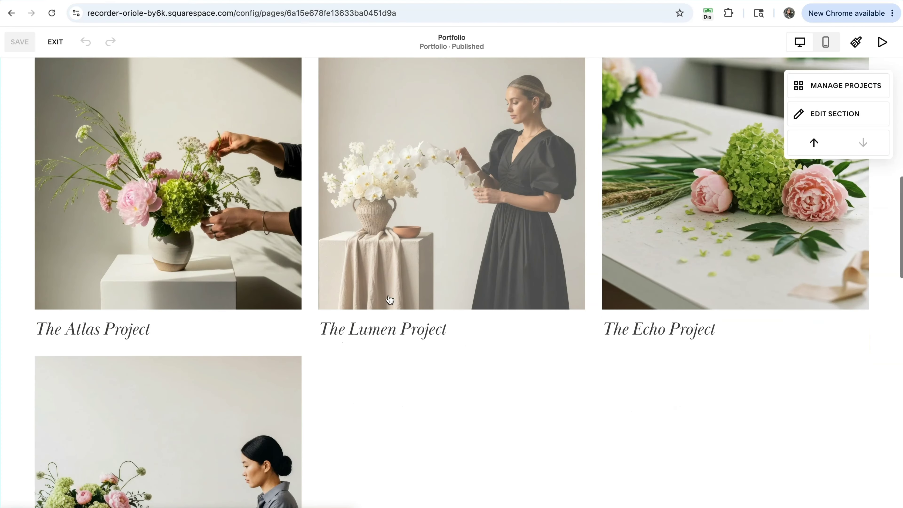
scroll(490, 335, "up", 2)
scroll(403, 302, "down", 7)
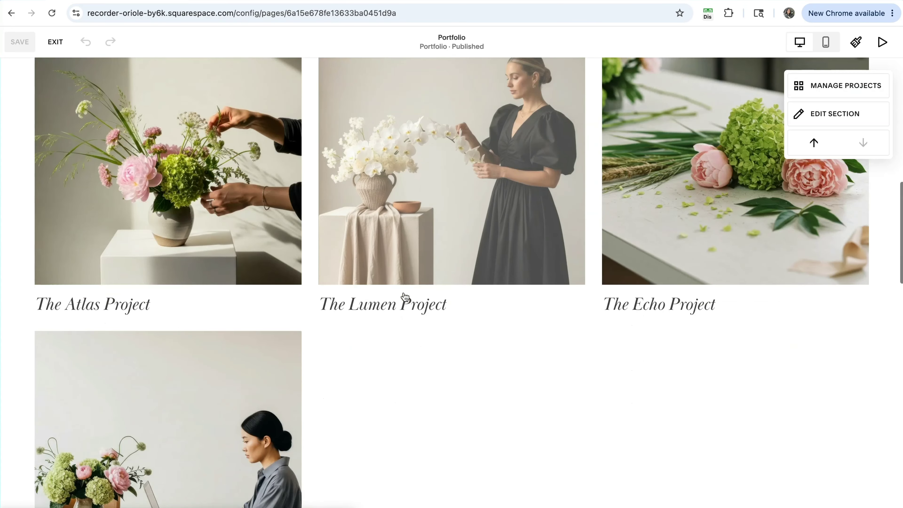
scroll(404, 297, "up", 6)
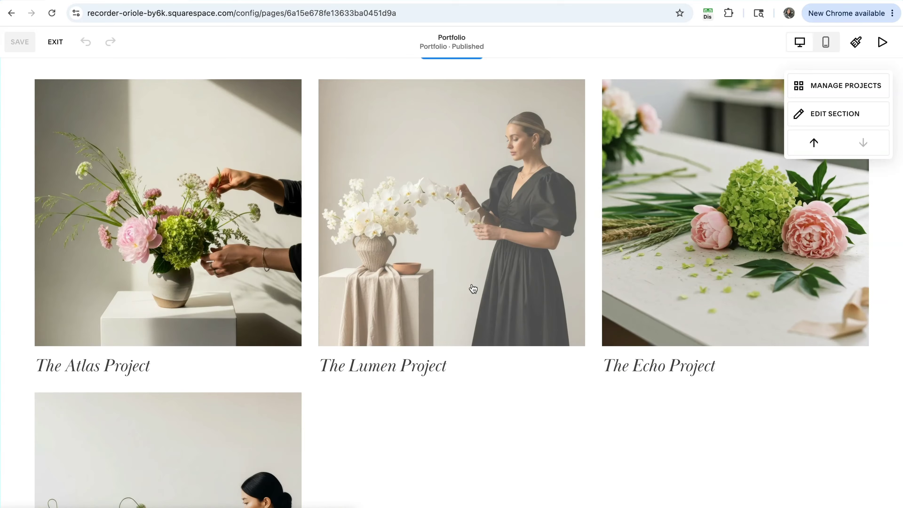
scroll(465, 319, "up", 1)
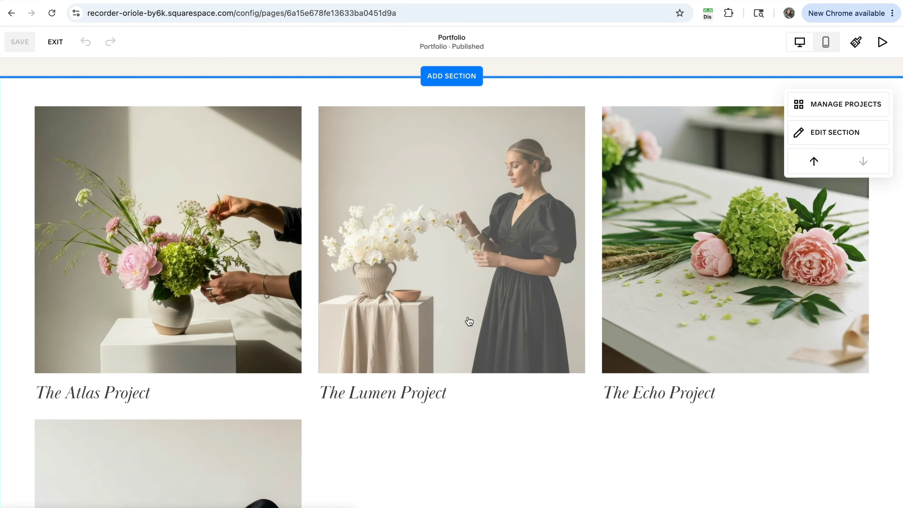
scroll(431, 304, "down", 2)
scroll(435, 304, "up", 2)
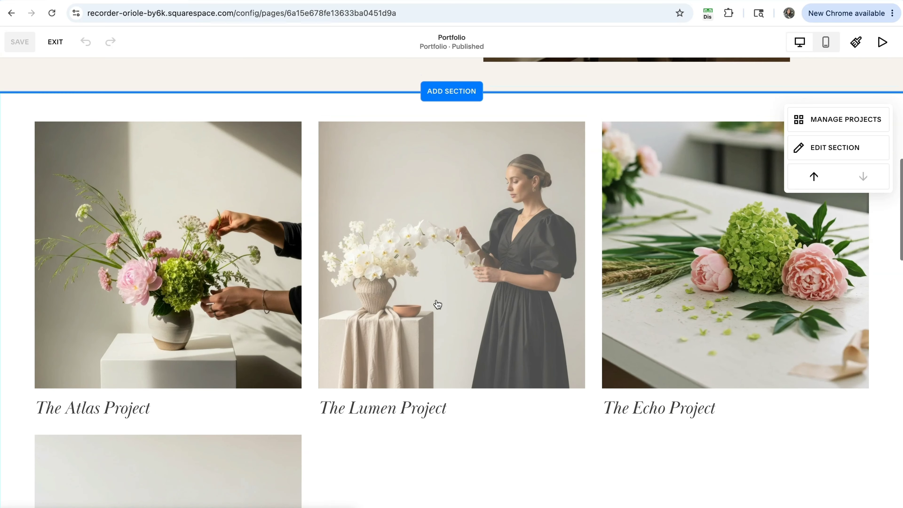
scroll(470, 416, "up", 1)
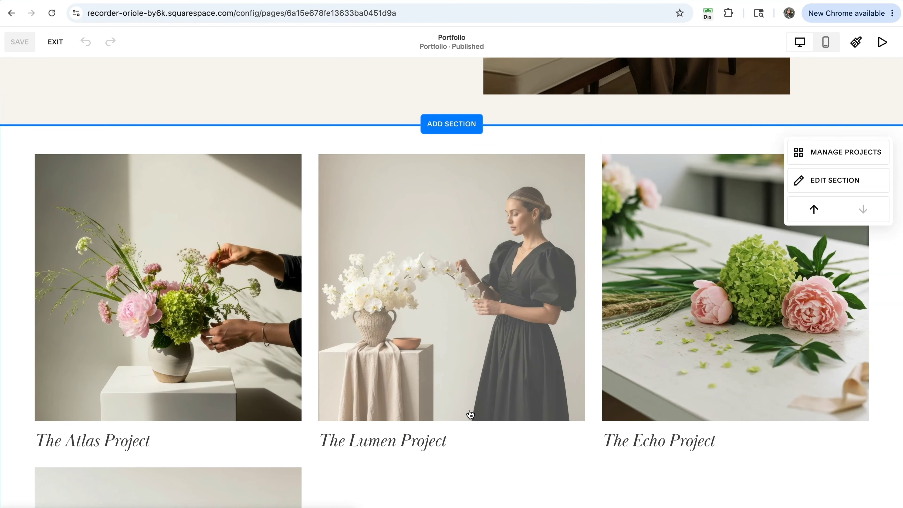
scroll(470, 415, "down", 1)
scroll(470, 416, "up", 3)
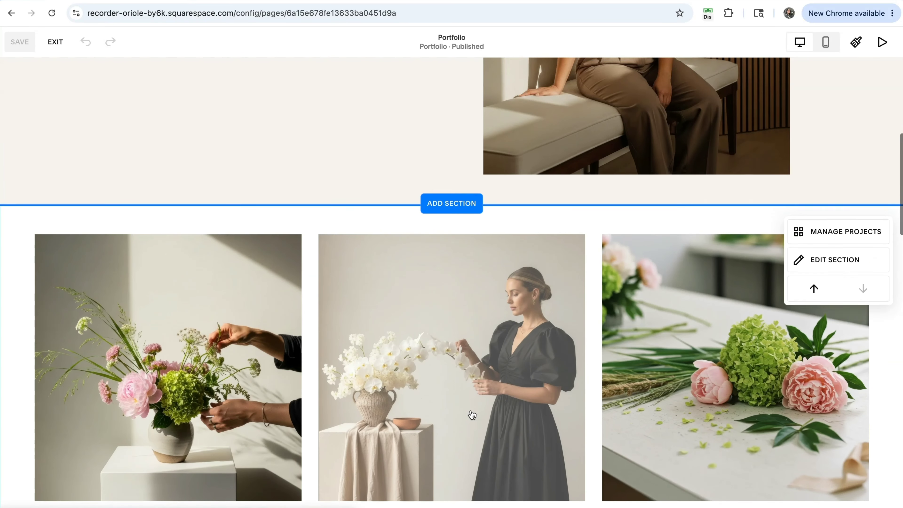
scroll(431, 231, "down", 10)
scroll(435, 237, "down", 5)
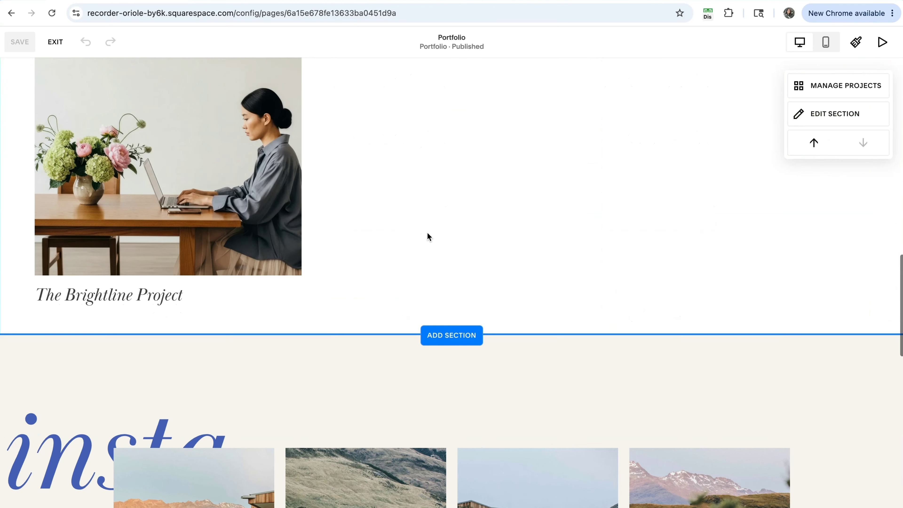
scroll(441, 370, "up", 12)
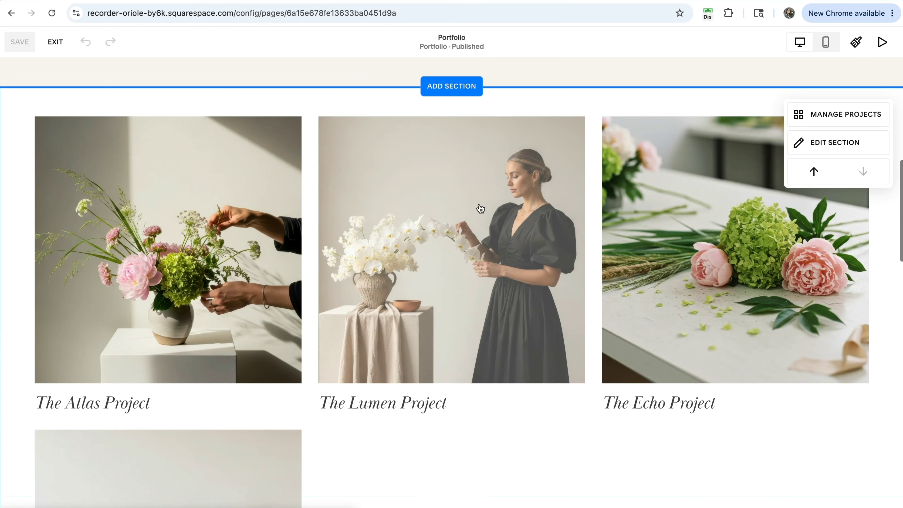
scroll(477, 312, "up", 9)
scroll(488, 316, "up", 3)
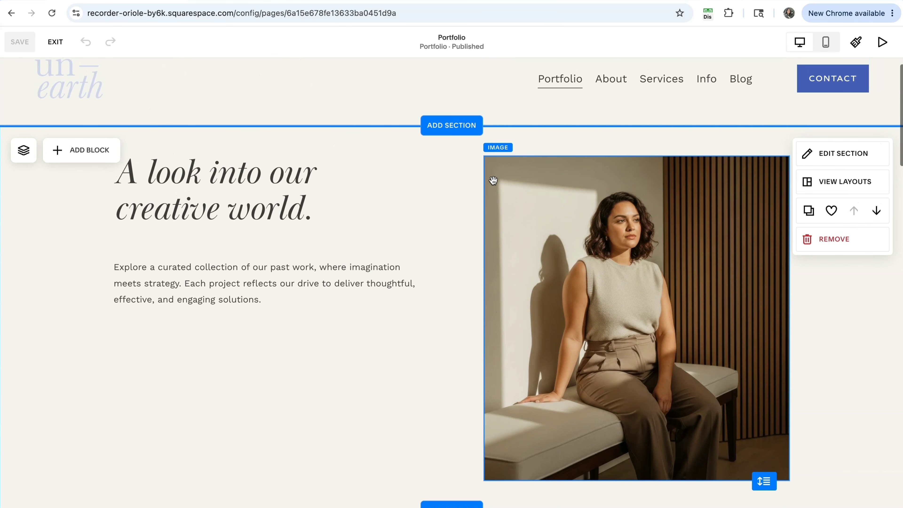
scroll(458, 324, "down", 4)
scroll(444, 318, "down", 14)
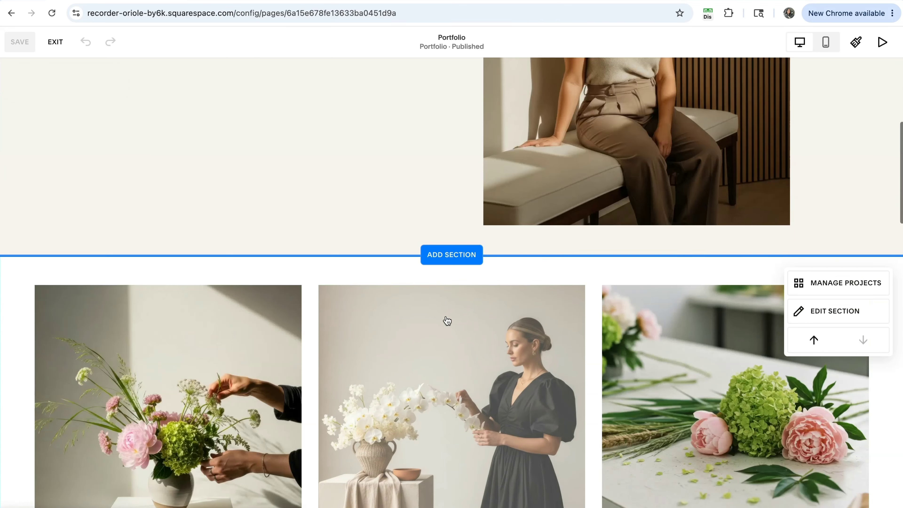
Add the prebuilt "Who We Are" section from the About category directly below the project grid
scroll(446, 316, "down", 6)
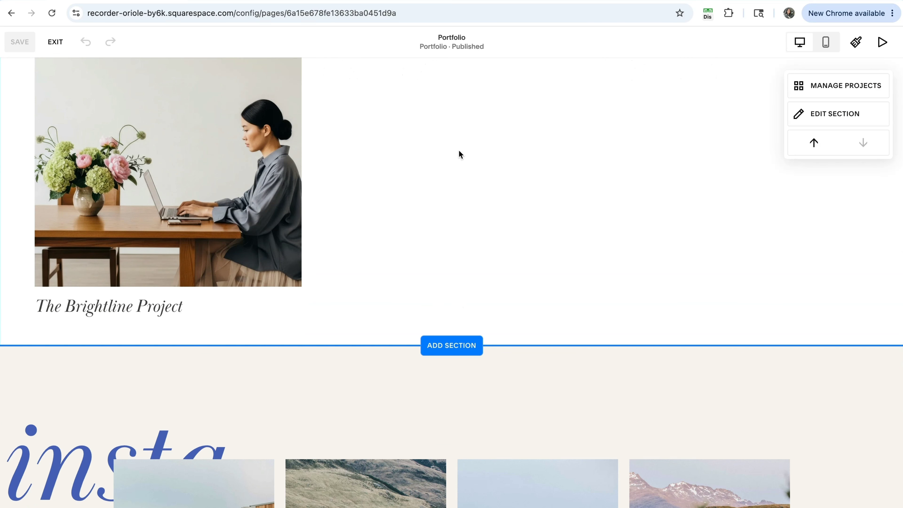
scroll(448, 263, "down", 1)
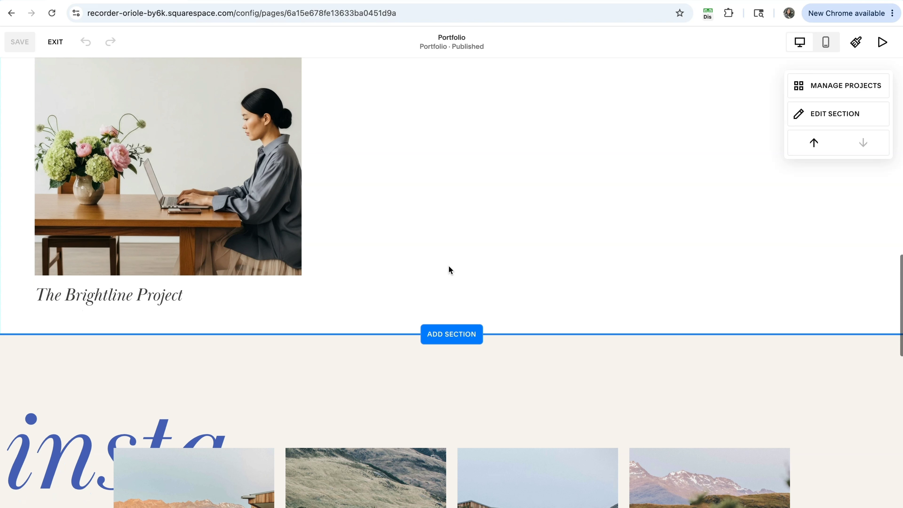
left_click(442, 341)
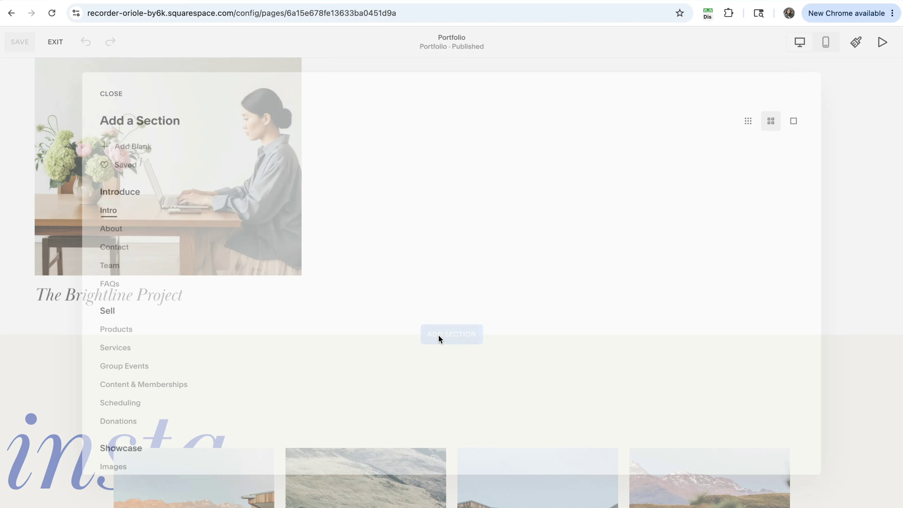
left_click(92, 227)
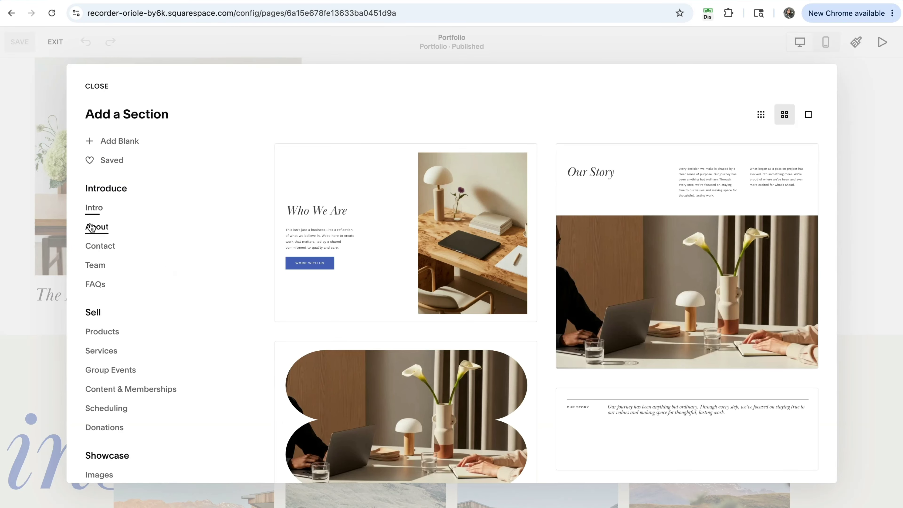
scroll(599, 301, "down", 7)
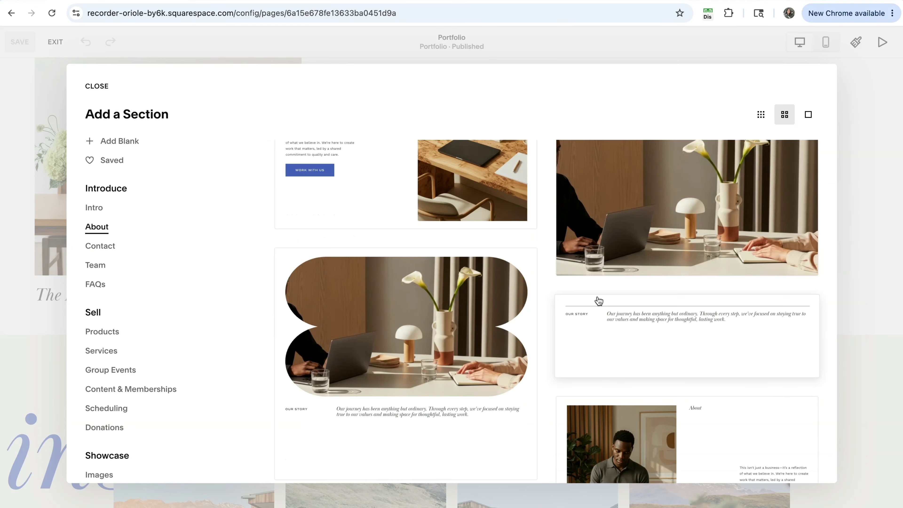
scroll(598, 301, "down", 5)
scroll(598, 300, "up", 12)
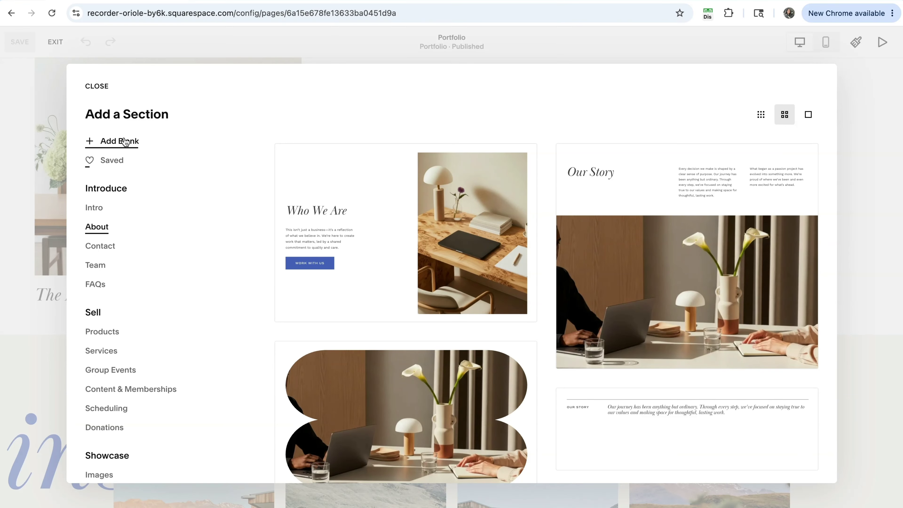
left_click(422, 231)
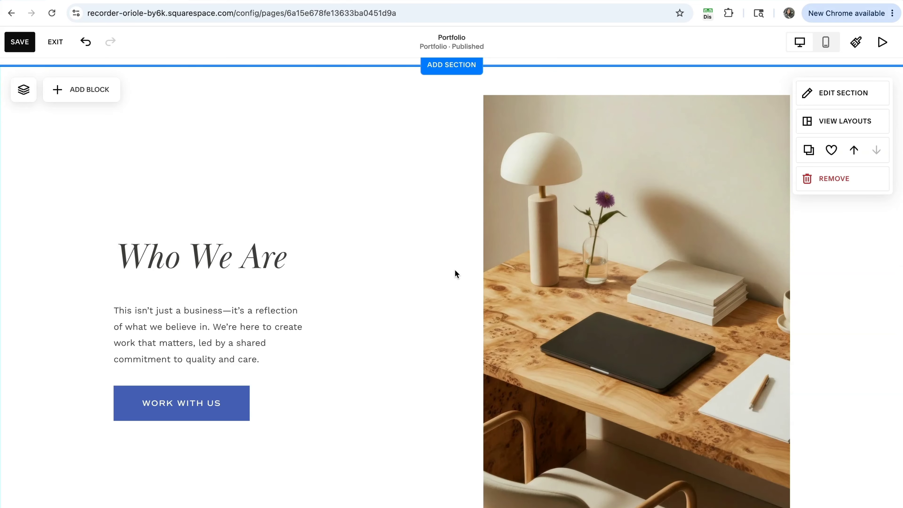
Try adding a block above the "Who We Are" heading in the new section
scroll(240, 226, "down", 1)
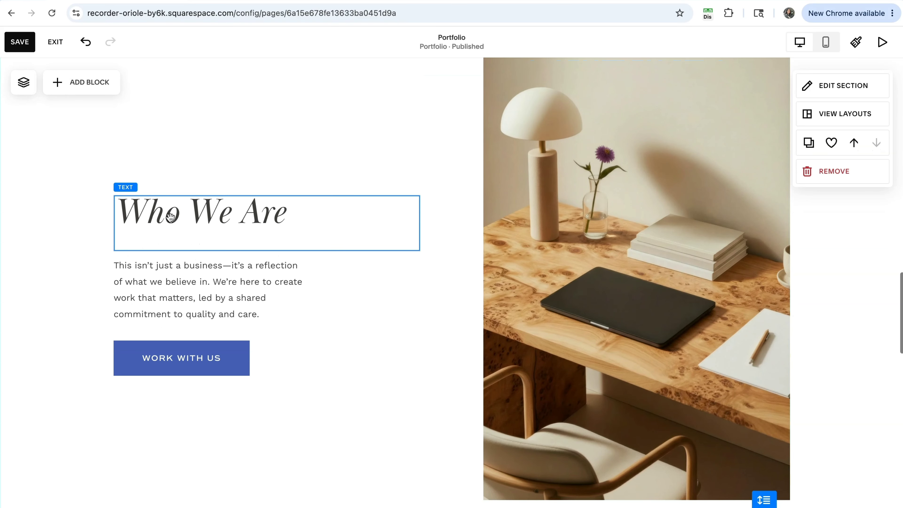
scroll(373, 374, "up", 2)
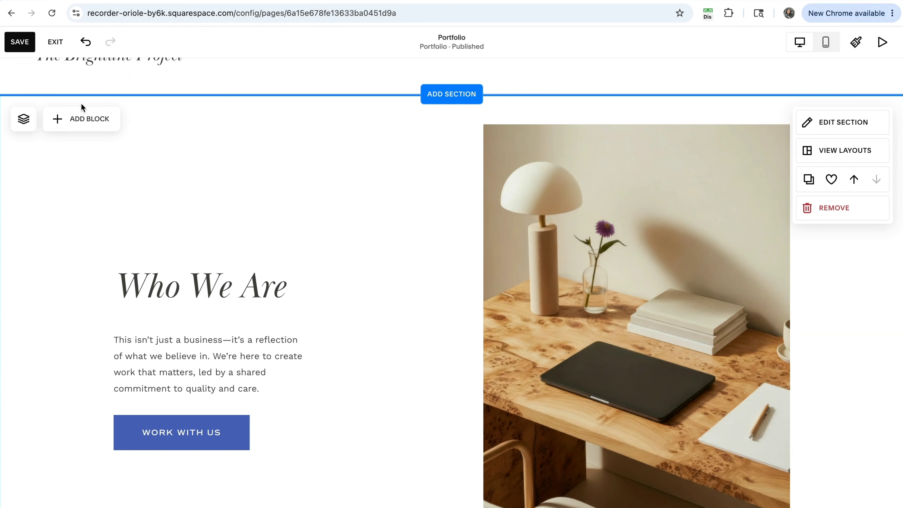
left_click(73, 118)
scroll(103, 253, "down", 2)
scroll(105, 256, "up", 1)
left_click(46, 236)
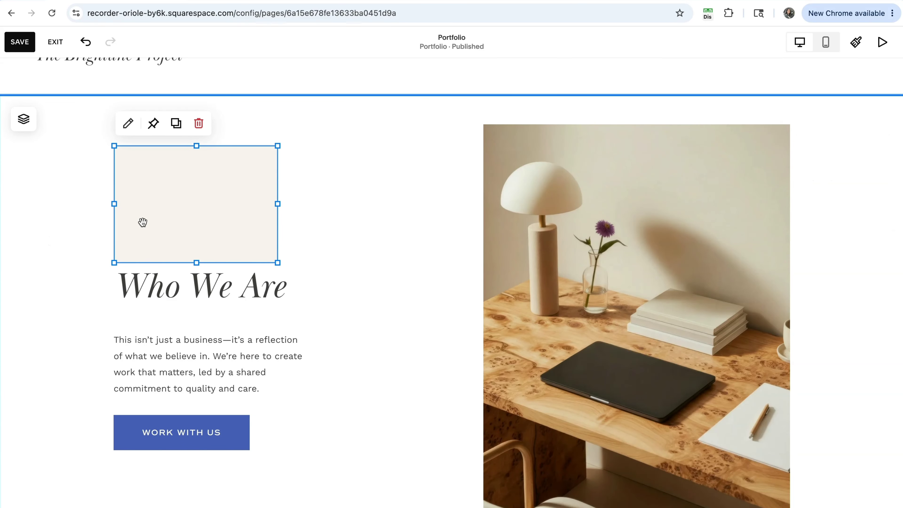
left_click(390, 201)
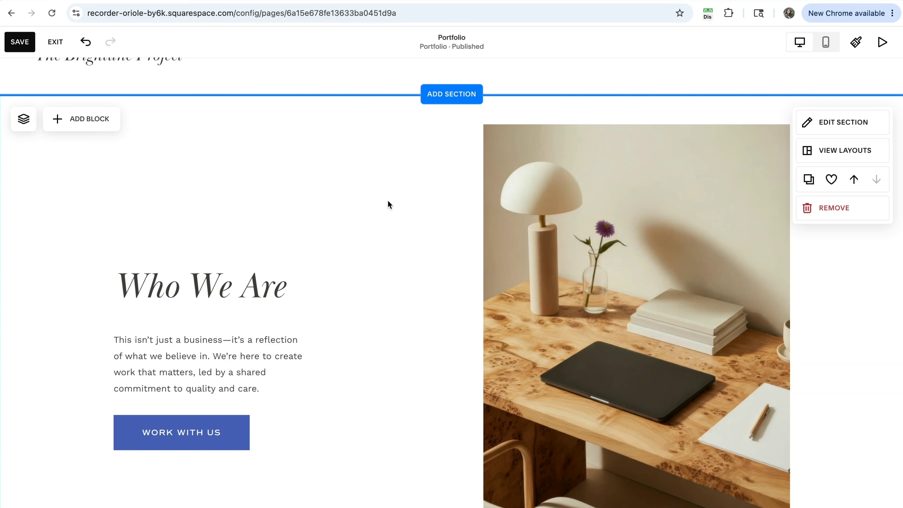
Open the format settings of the project grid section
scroll(388, 201, "down", 5)
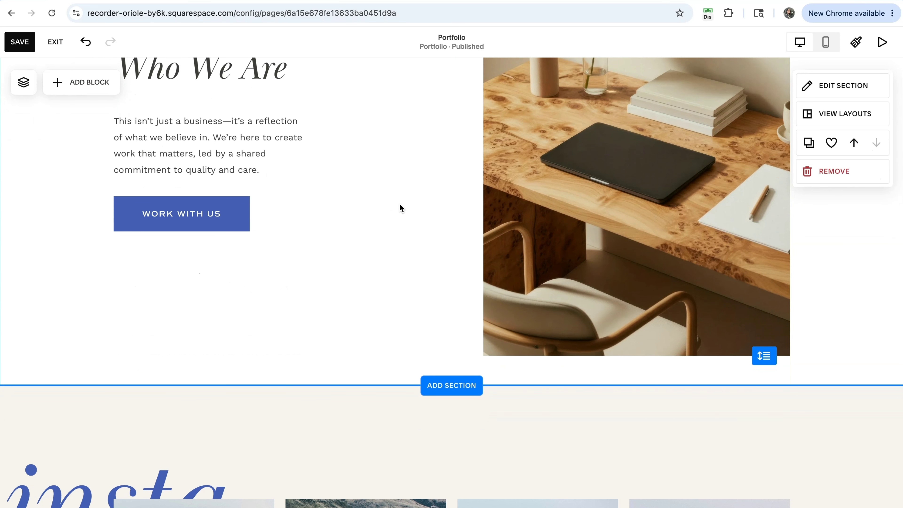
scroll(403, 207, "up", 1)
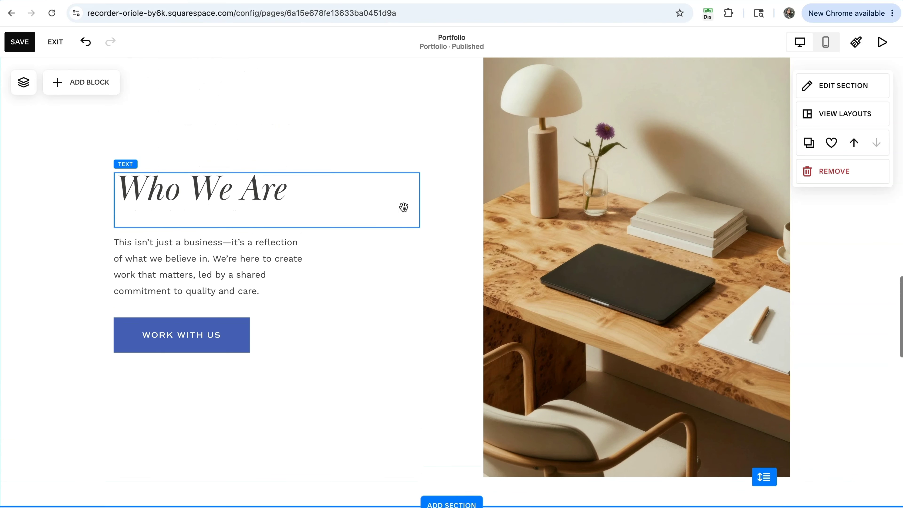
scroll(545, 311, "down", 10)
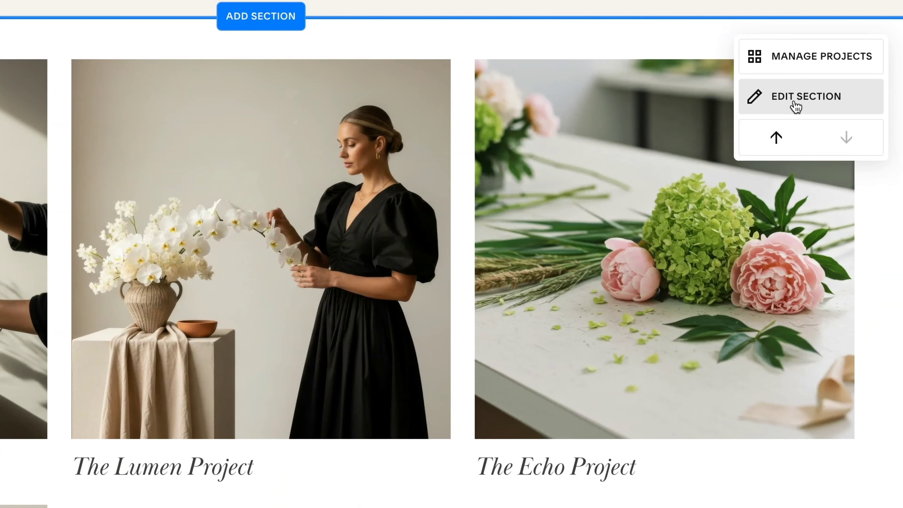
left_click(796, 106)
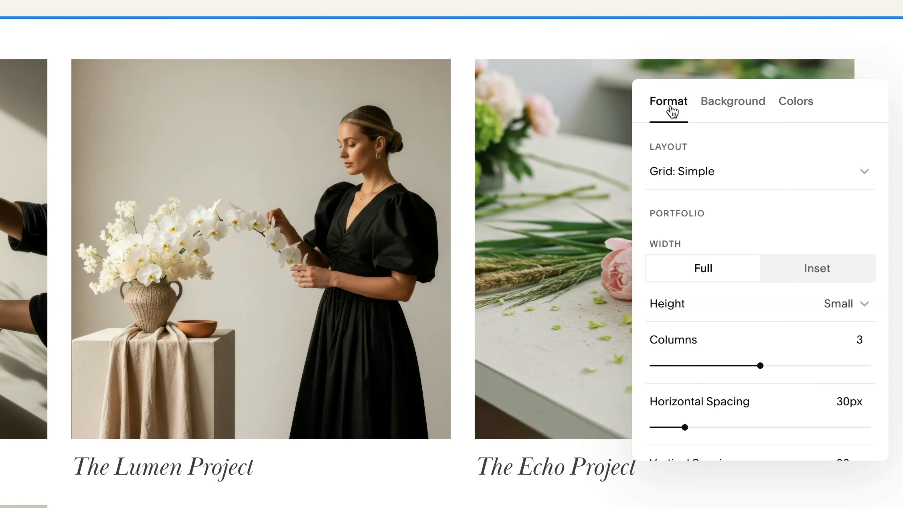
left_click(691, 147)
Try the Hover: Follow Cursor layout on the project section and switch it to Hover: Fixed
left_click(862, 176)
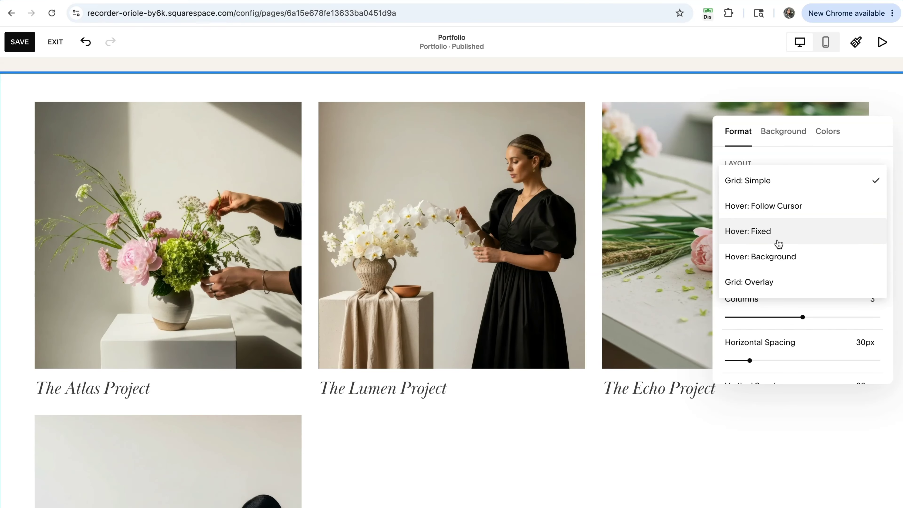
left_click(781, 213)
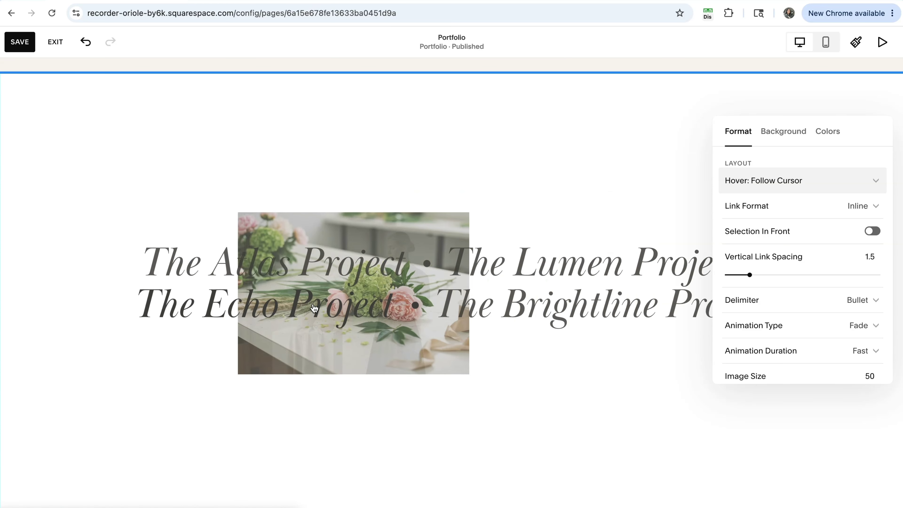
left_click(751, 181)
left_click(750, 207)
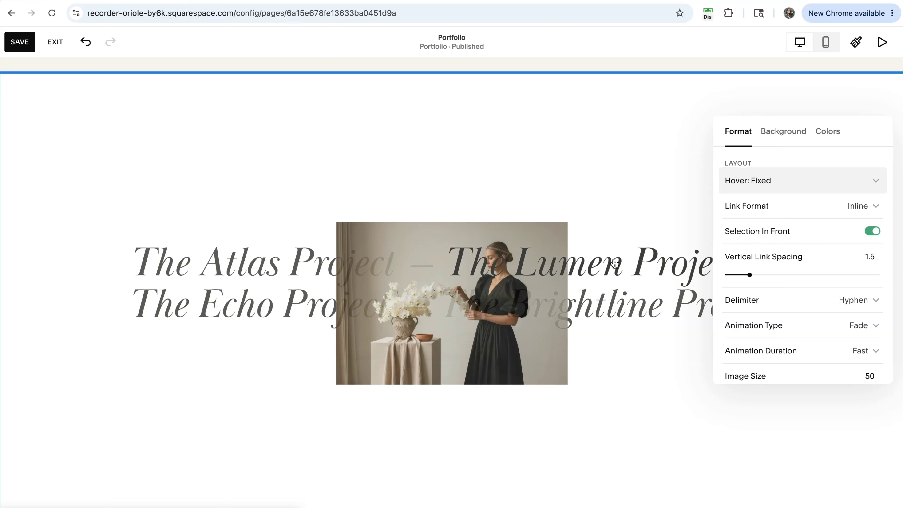
Try the Hover: Background layout on the project section and switch it to Grid: Overlay
left_click(799, 183)
left_click(766, 256)
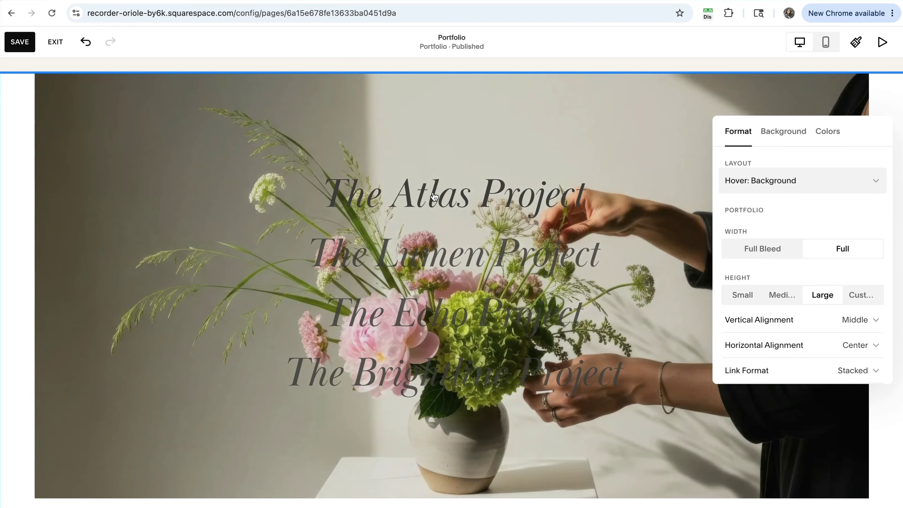
left_click(801, 180)
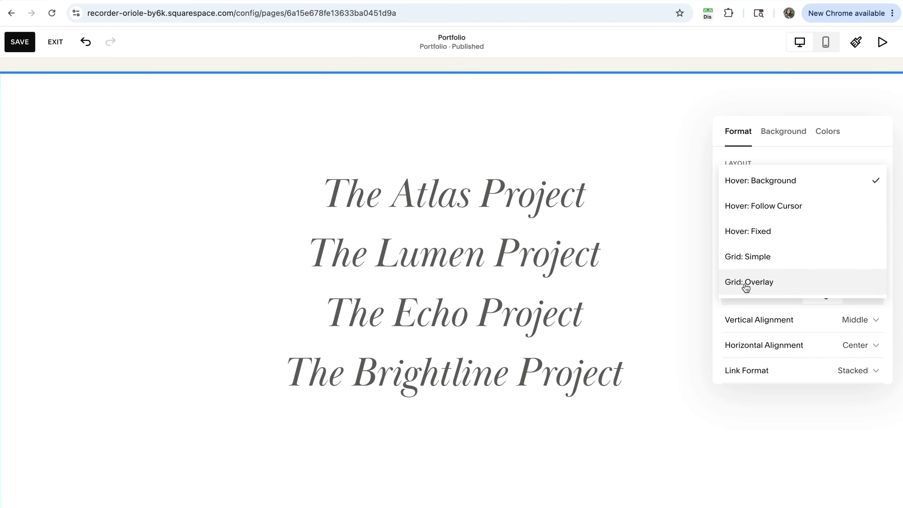
left_click(753, 284)
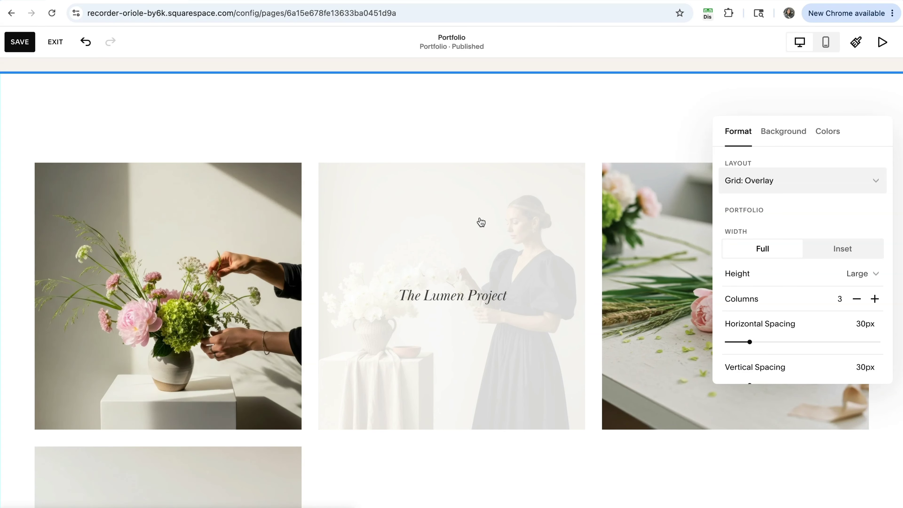
Set the project section's layout to Grid: Simple and review its width, height, column, spacing and hover options
left_click(809, 181)
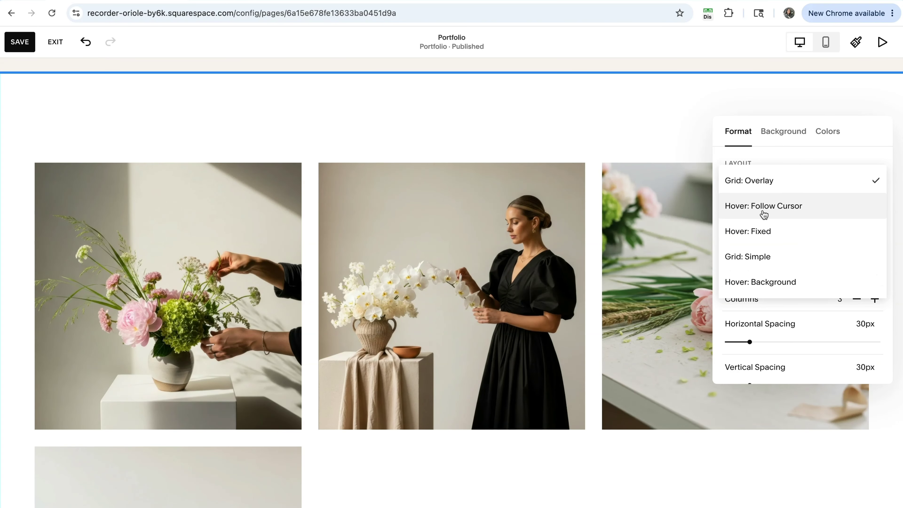
left_click(765, 257)
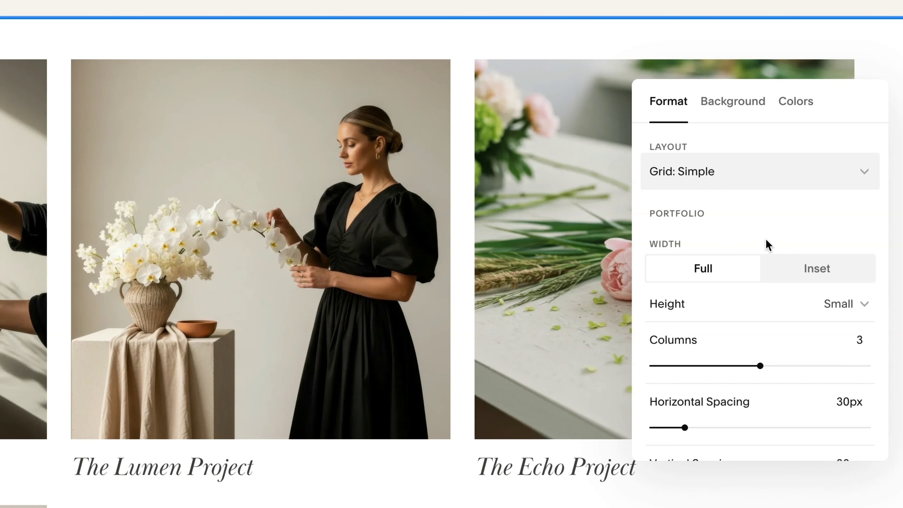
scroll(783, 244, "down", 8)
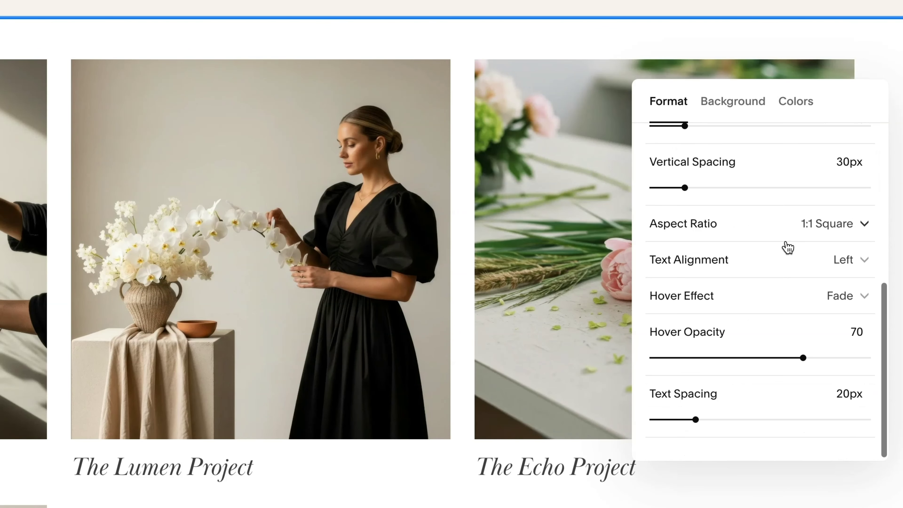
scroll(725, 317, "up", 2)
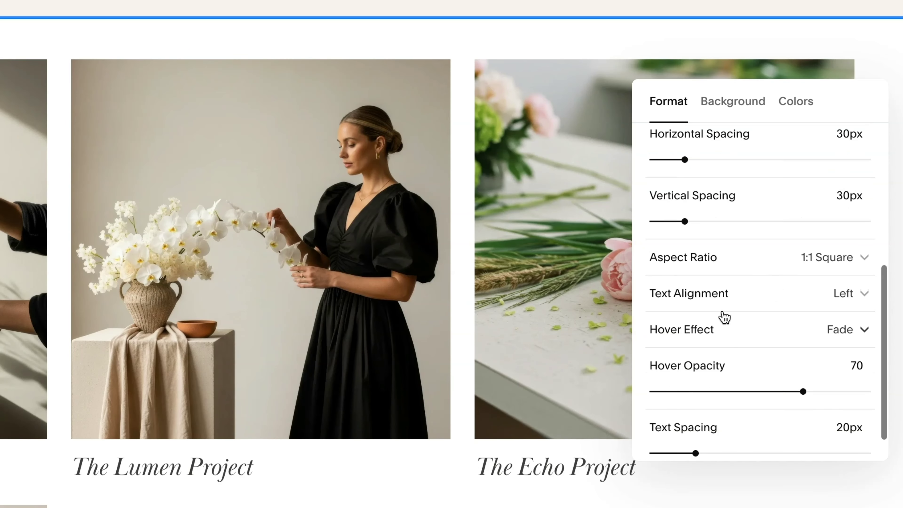
scroll(726, 315, "up", 7)
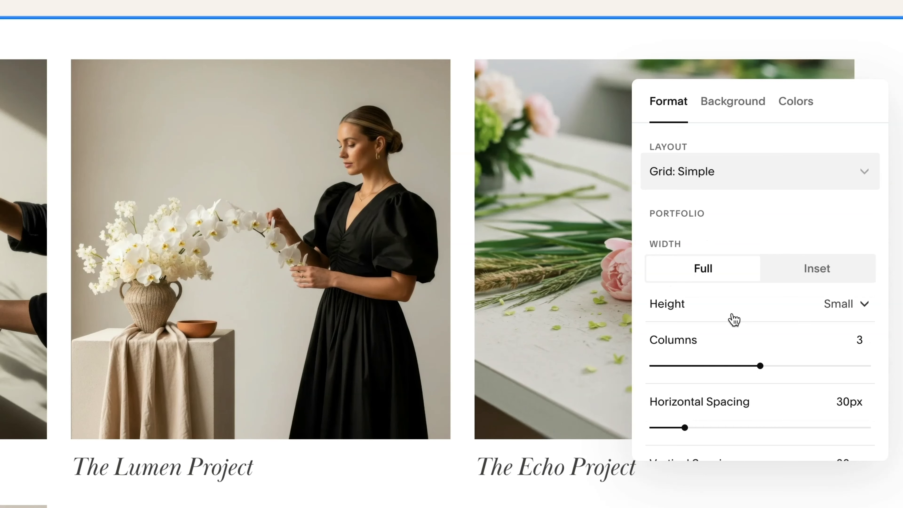
scroll(764, 341, "down", 3)
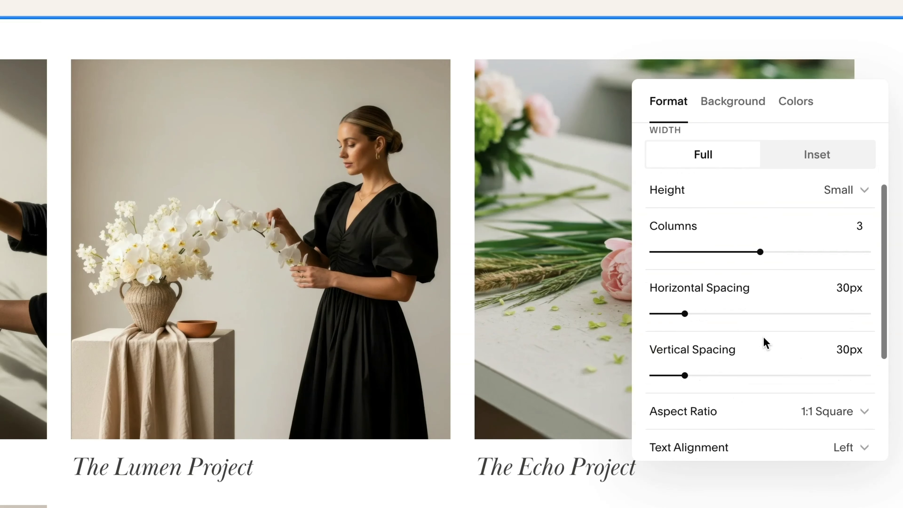
scroll(764, 337, "up", 3)
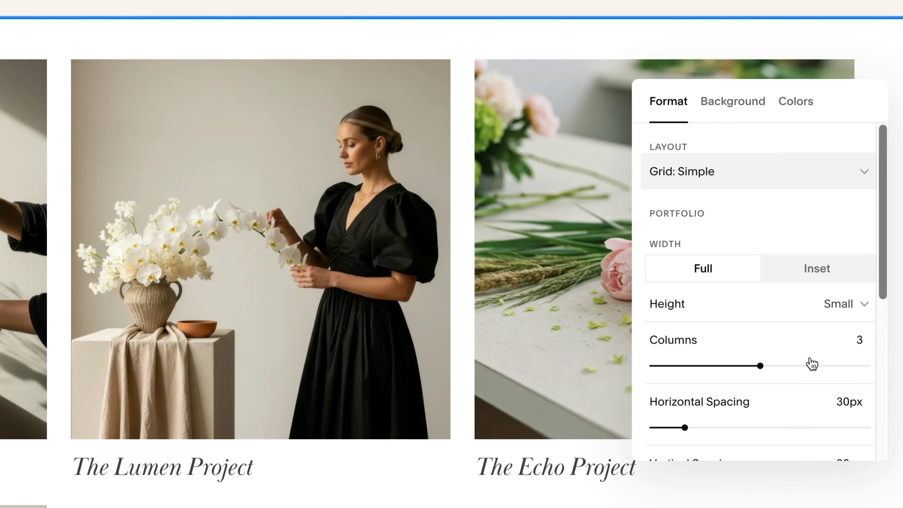
Review the project section's background options and color themes, and return to its format settings
left_click(743, 109)
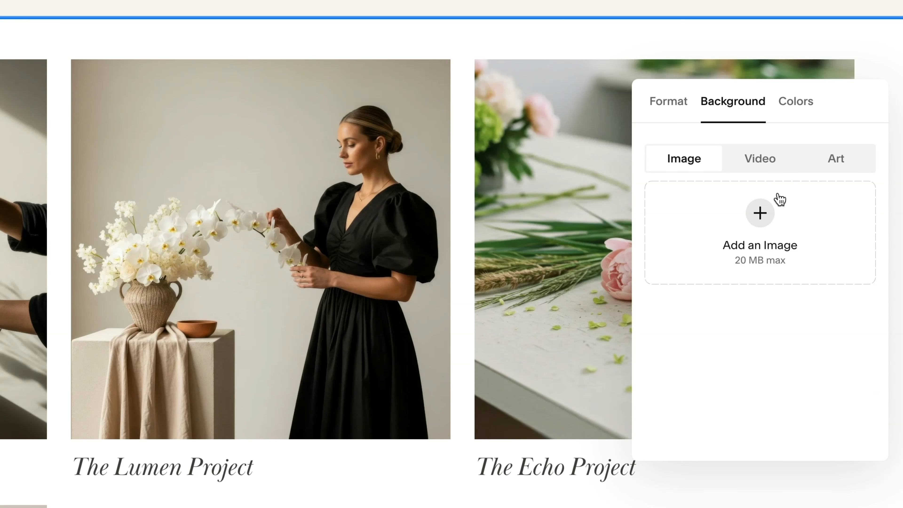
left_click(784, 103)
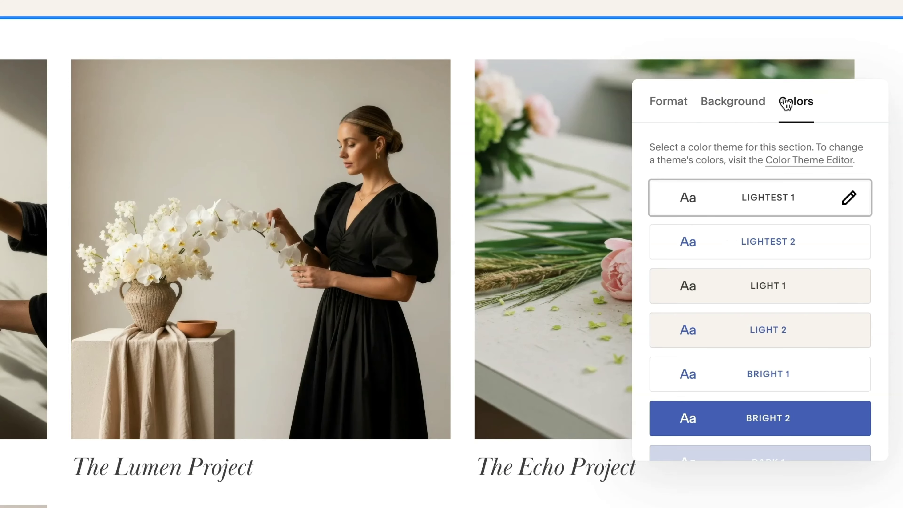
scroll(720, 216, "down", 5)
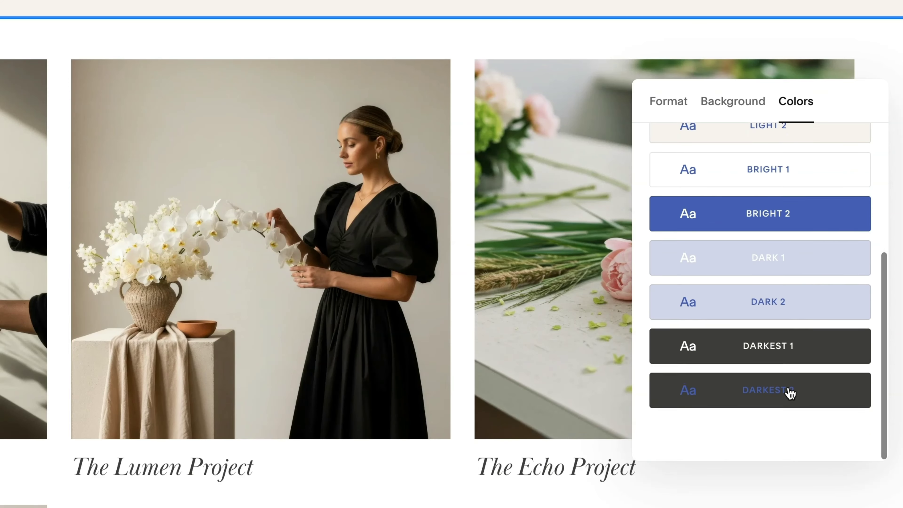
scroll(789, 393, "up", 5)
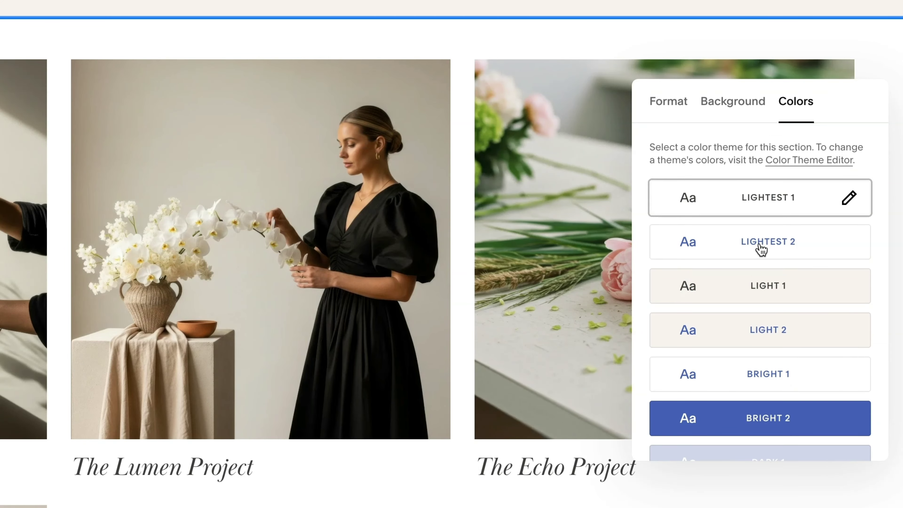
left_click(684, 121)
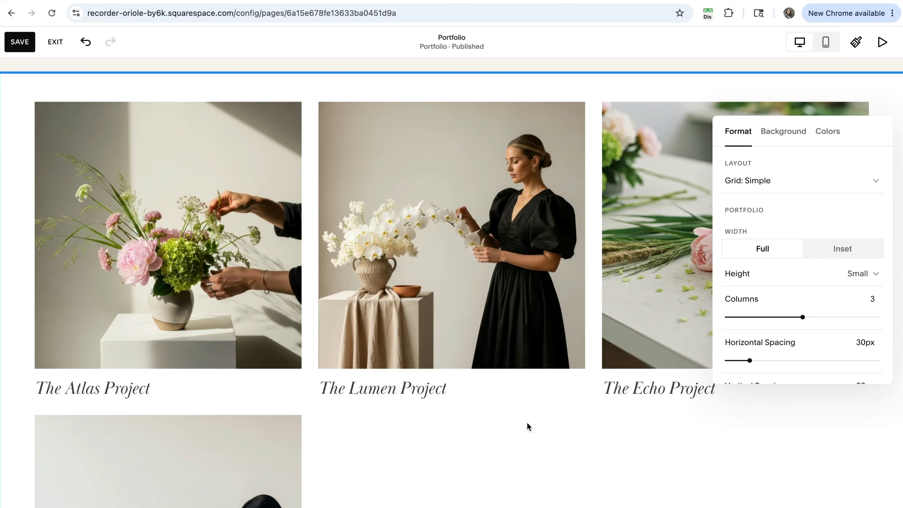
Close the project section's settings, save the Portfolio page and exit editing
left_click(530, 425)
scroll(451, 369, "up", 10)
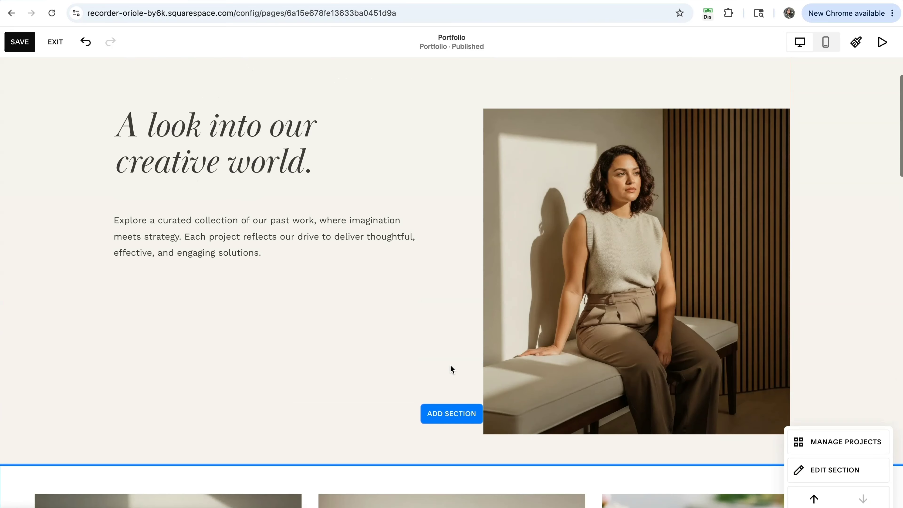
scroll(451, 367, "up", 3)
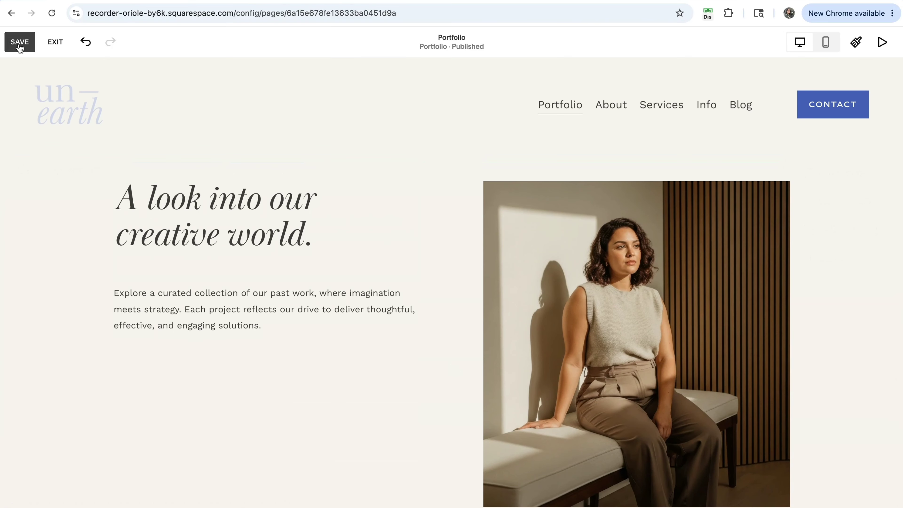
left_click(19, 44)
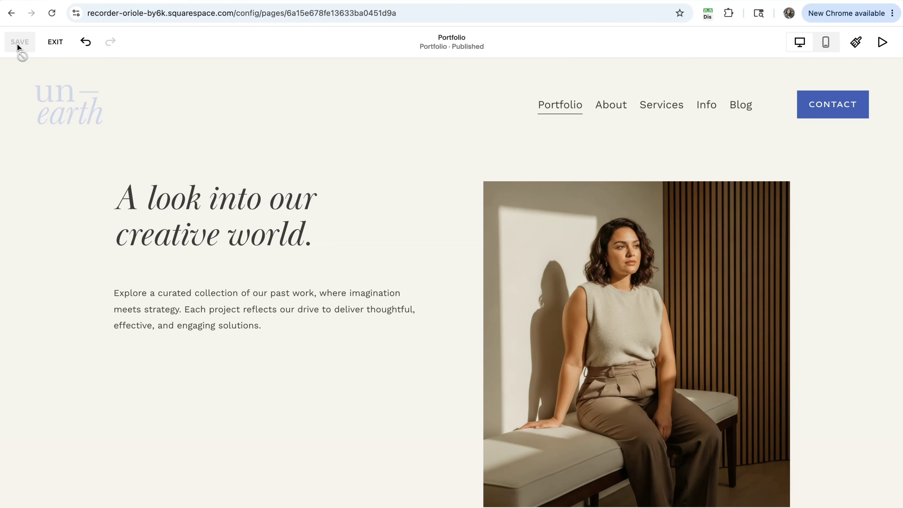
left_click(55, 42)
Preview the Portfolio 2 page and examine its sections from the headline through the project grid and testimonials to "work with Unearth"
left_click(44, 392)
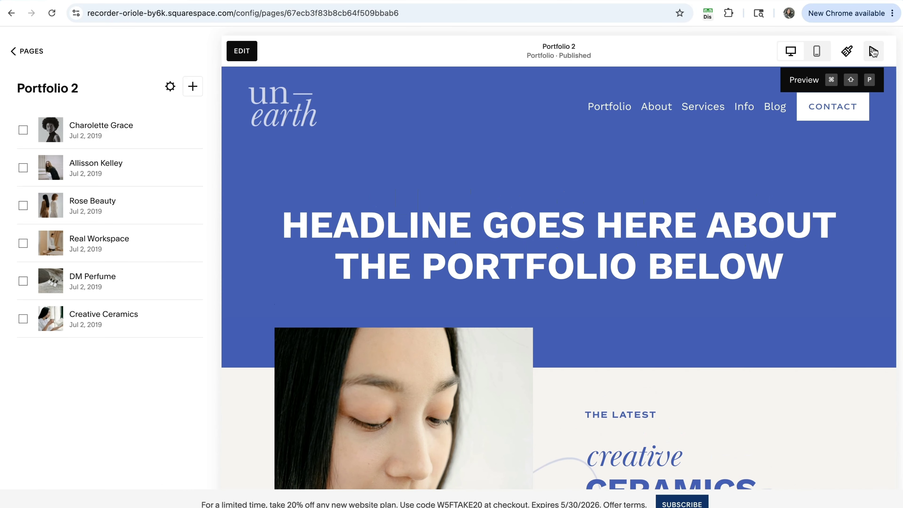
left_click(873, 52)
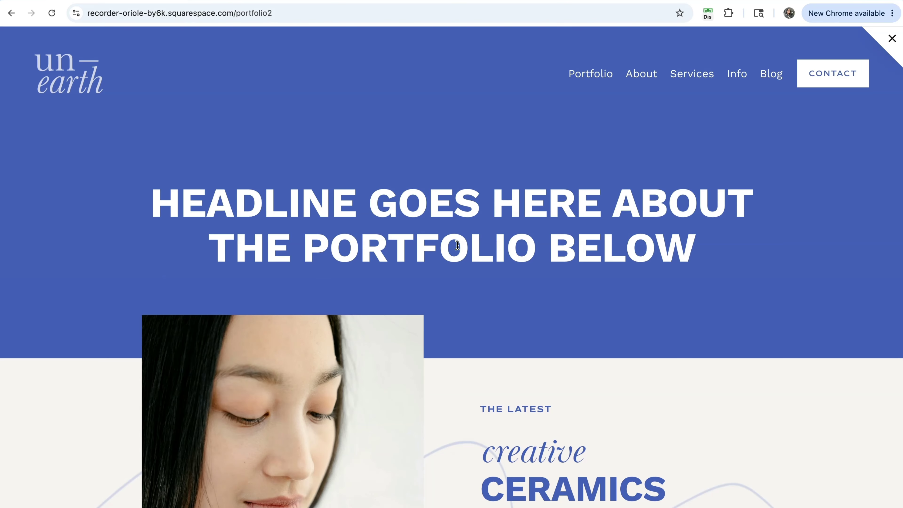
scroll(554, 237, "down", 6)
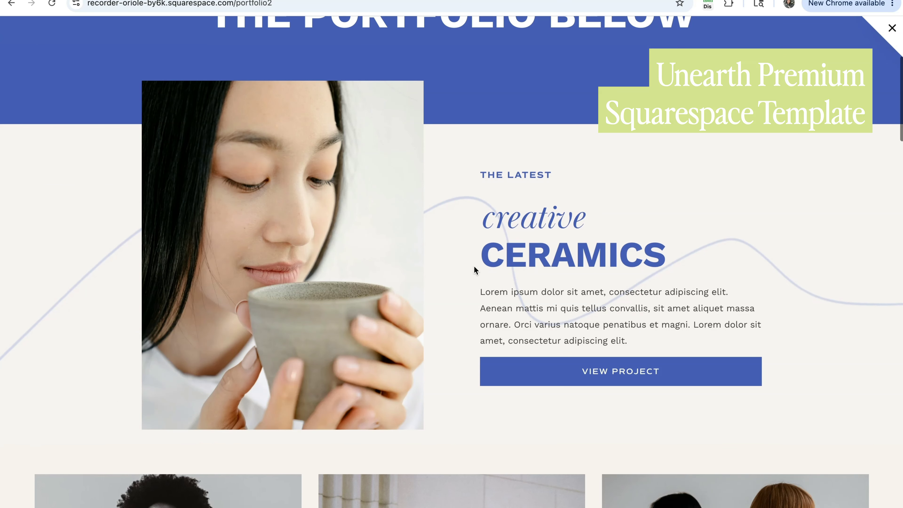
scroll(477, 270, "down", 10)
scroll(485, 282, "down", 8)
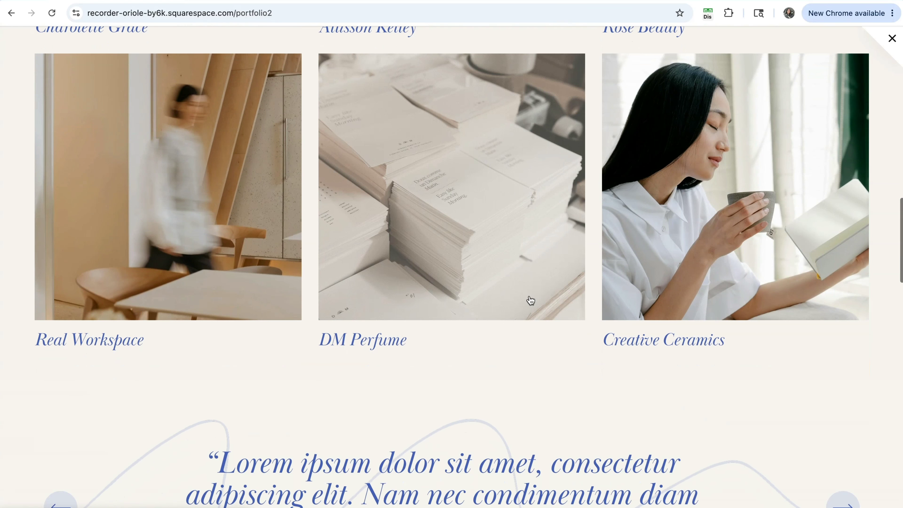
scroll(530, 301, "down", 3)
scroll(532, 301, "down", 3)
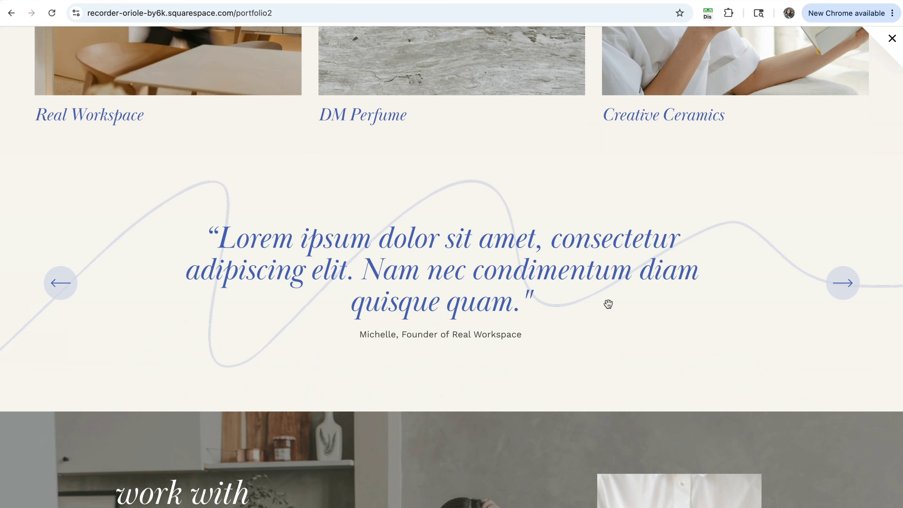
left_click(849, 290)
left_click(848, 290)
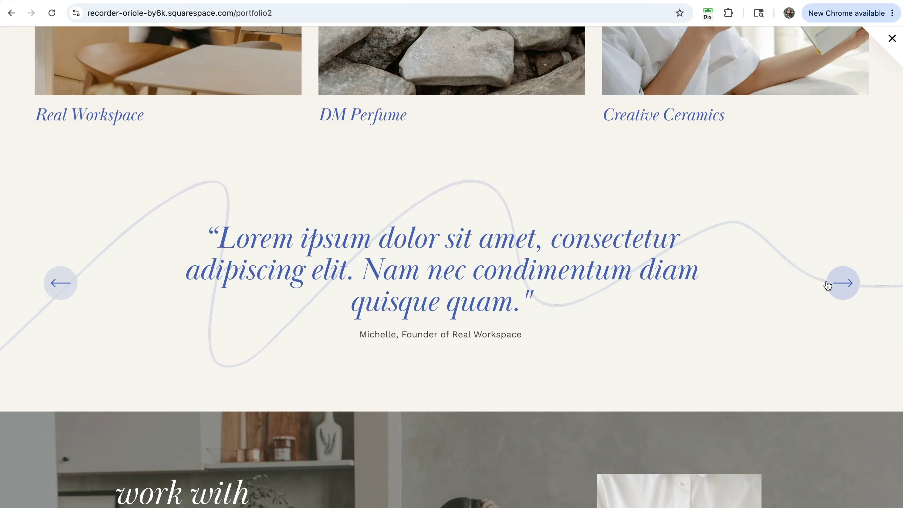
scroll(638, 290, "down", 8)
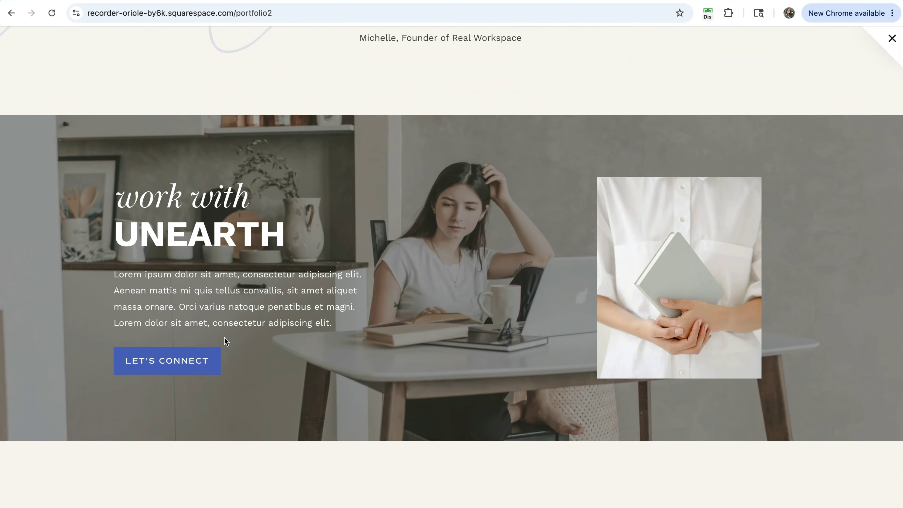
scroll(159, 341, "down", 1)
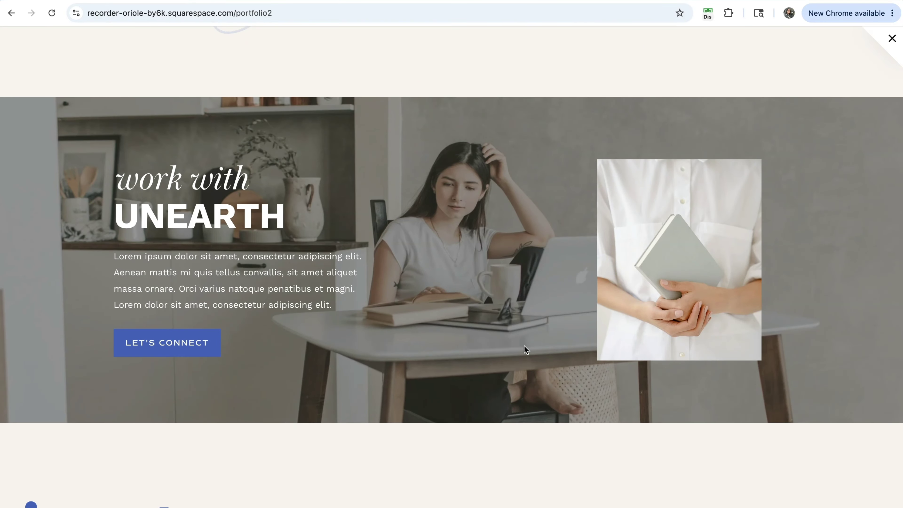
Re-examine the project grid, the featured "creative ceramics" section and the headline of Portfolio 2, and close the preview
scroll(525, 346, "up", 20)
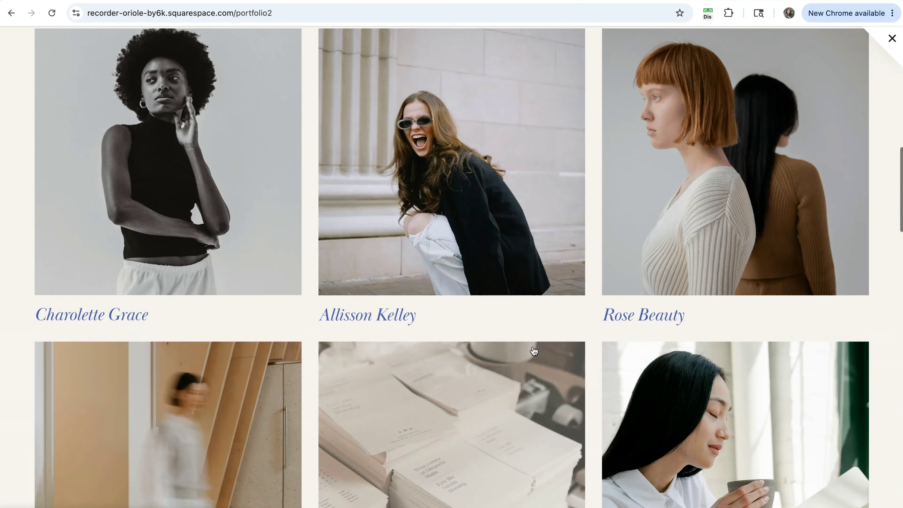
scroll(534, 351, "up", 10)
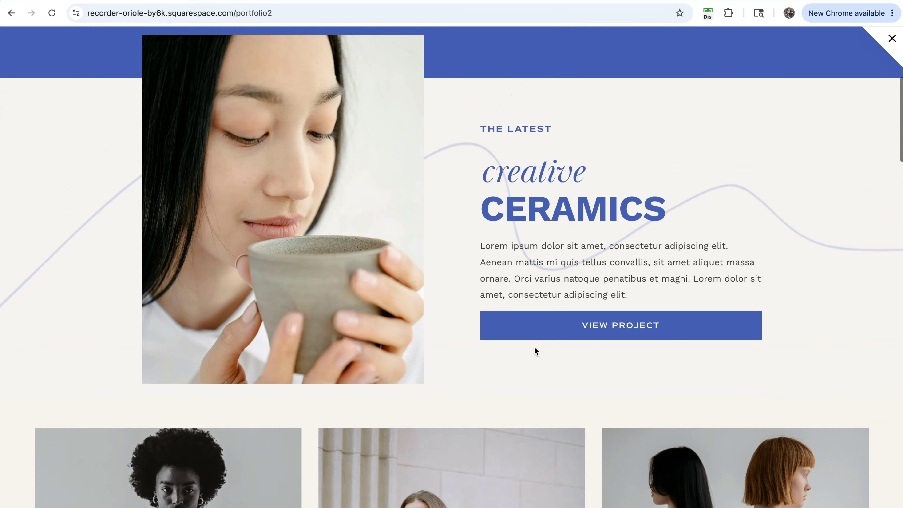
scroll(535, 348, "up", 6)
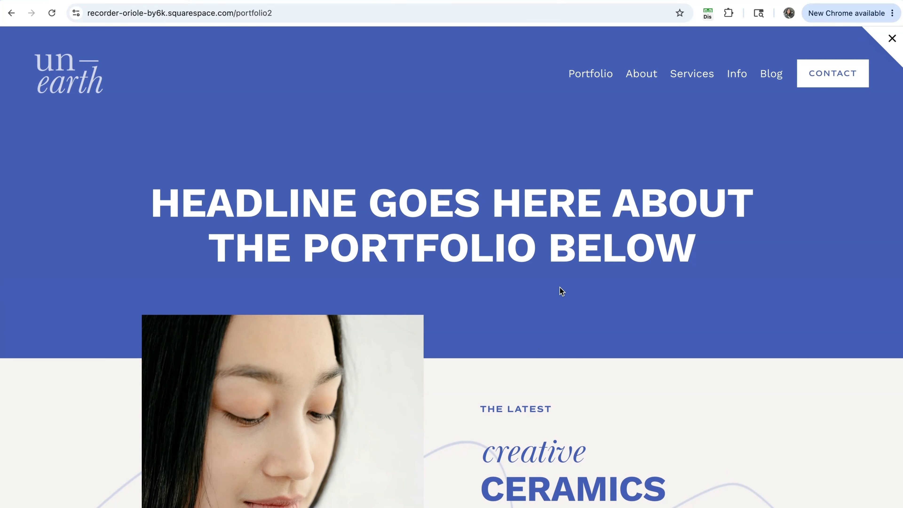
scroll(637, 306, "down", 3)
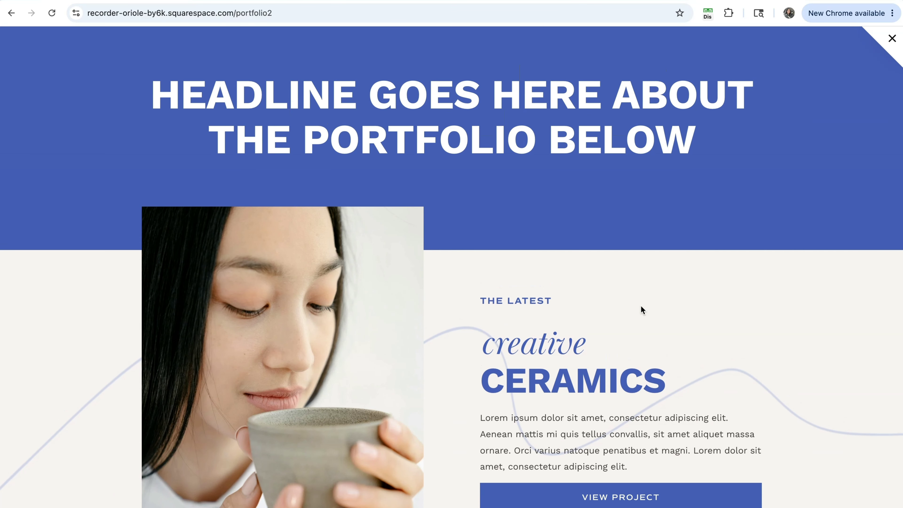
scroll(644, 307, "up", 3)
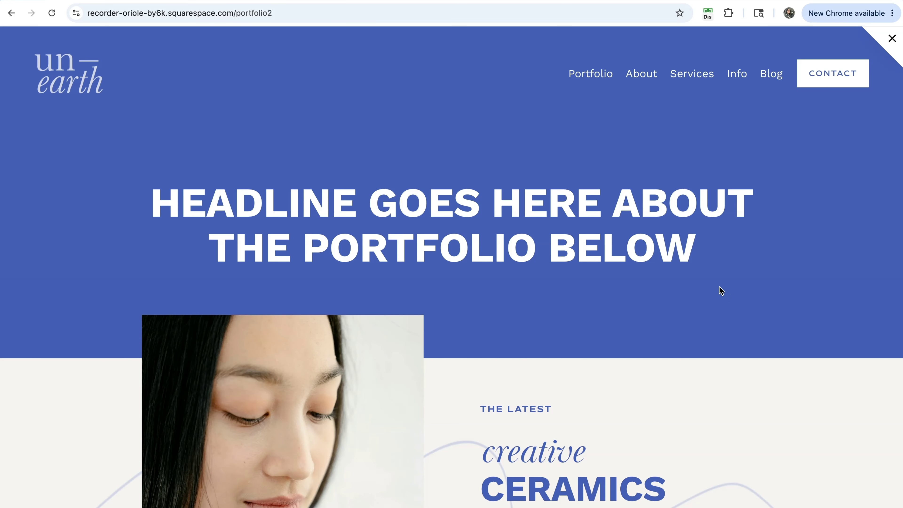
scroll(719, 289, "down", 3)
scroll(717, 296, "down", 5)
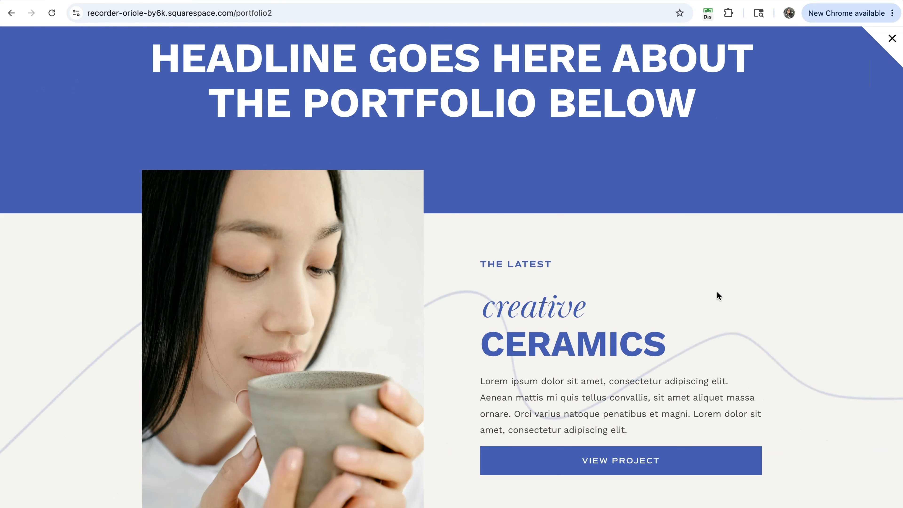
key("Escape")
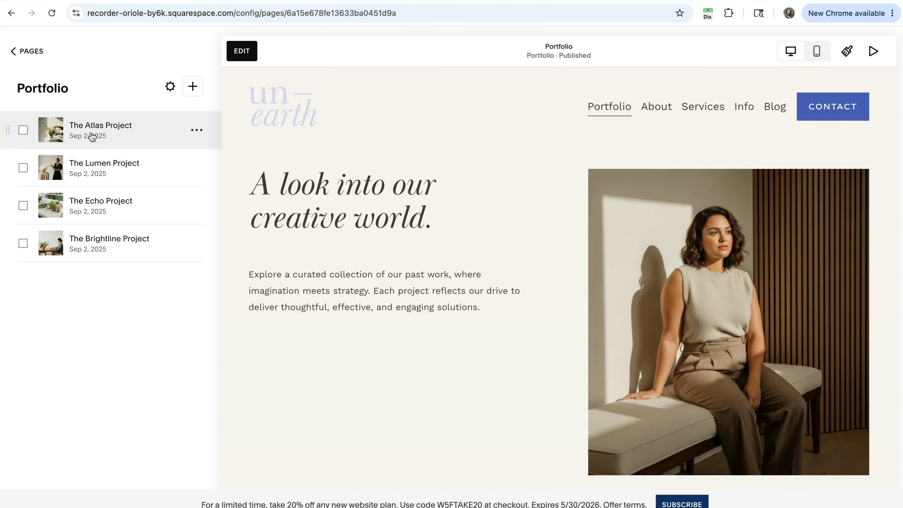
Open The Atlas Project from the Portfolio page's project list for editing
left_click(107, 137)
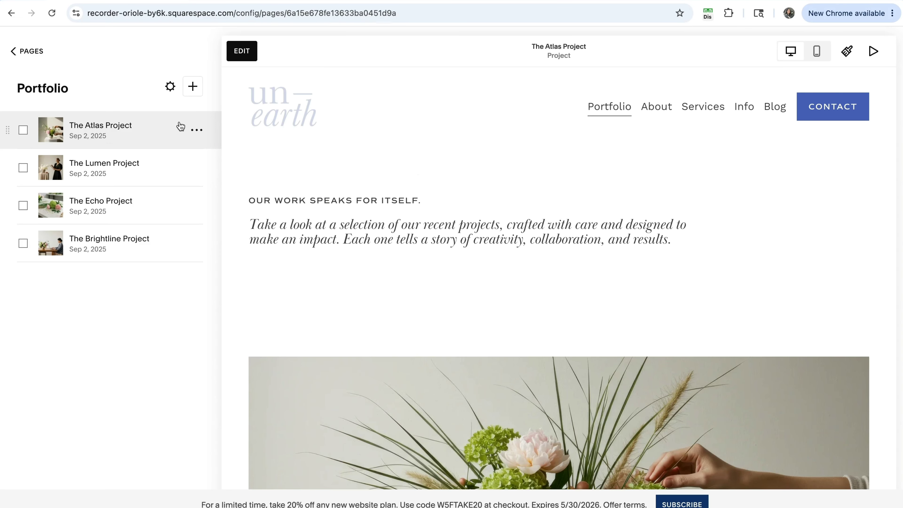
left_click(236, 54)
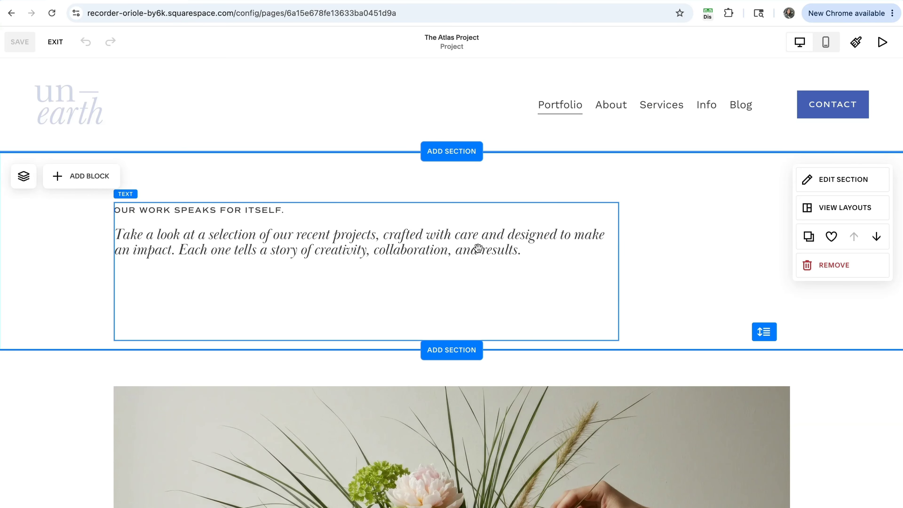
Look over The Atlas Project page from its intro text through the images below it
scroll(474, 244, "down", 2)
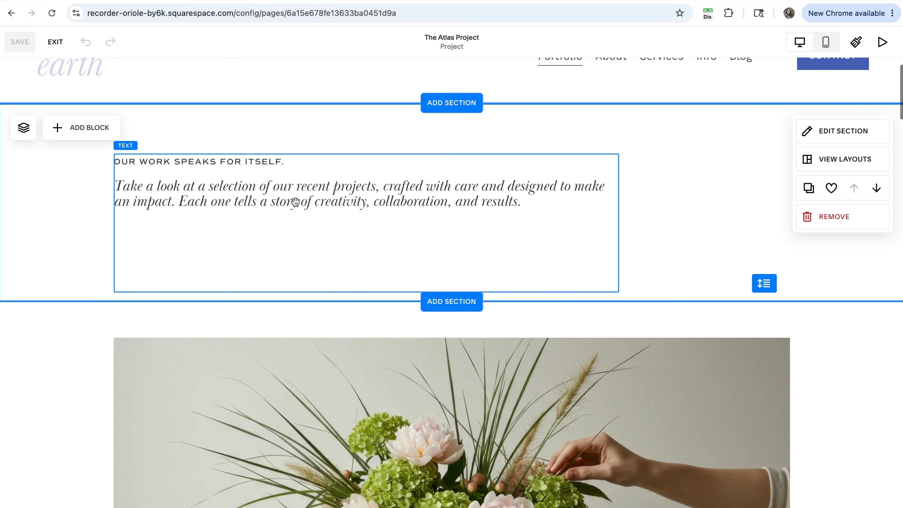
scroll(378, 224, "down", 6)
scroll(378, 223, "up", 7)
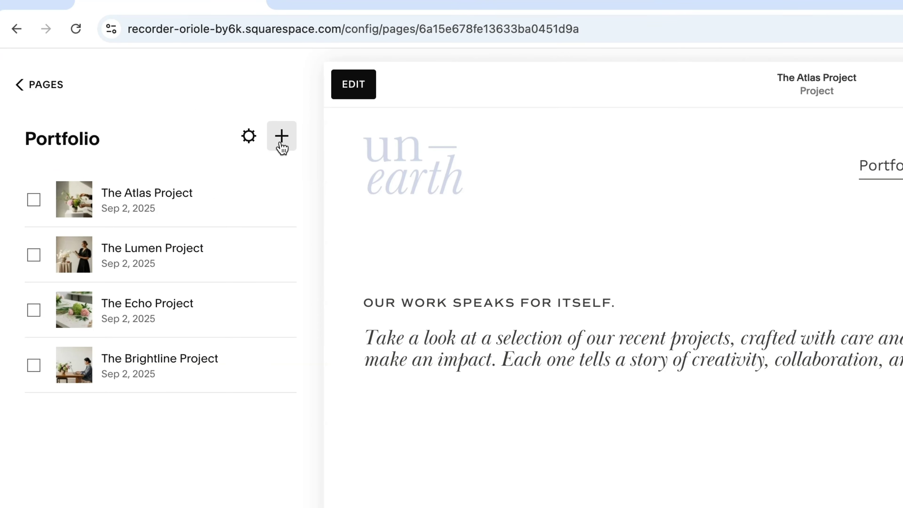
Add a project to the Portfolio using the layout with a centered "Make it stand out." heading above a dark-framed image
left_click(283, 143)
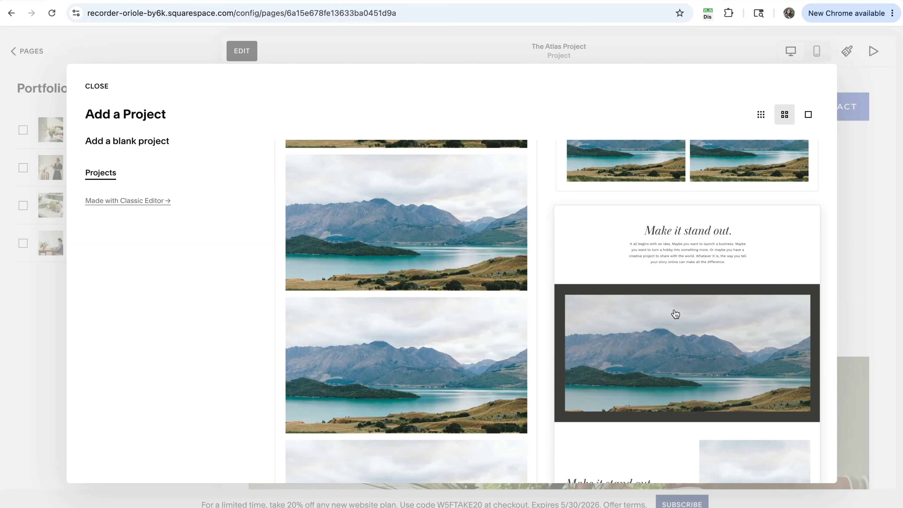
left_click(643, 264)
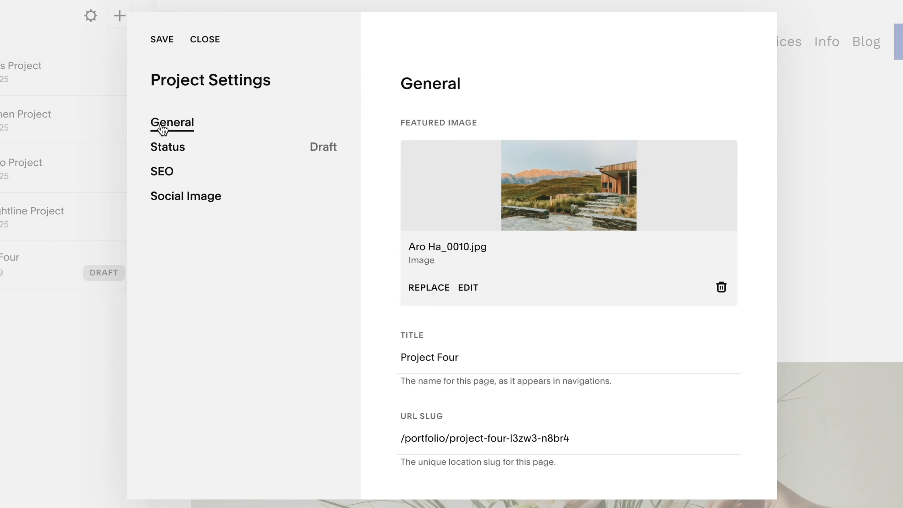
Review the new project's featured image in its general settings and set the project title to California Wedding
scroll(468, 202, "down", 3)
scroll(483, 221, "up", 3)
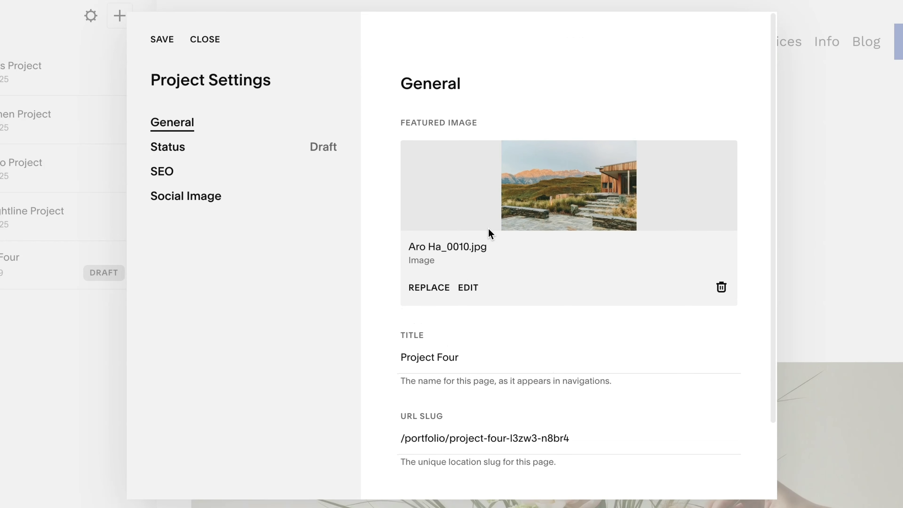
left_click_drag(485, 124, 393, 125)
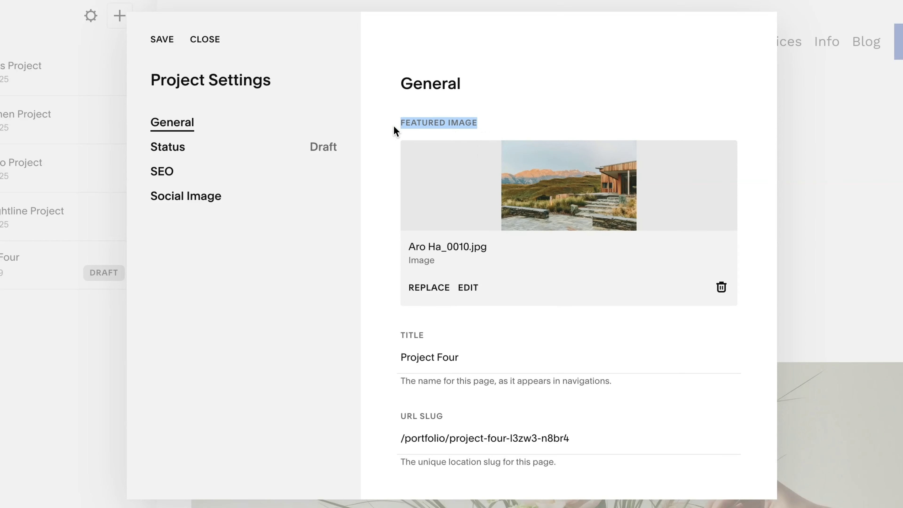
left_click(450, 122)
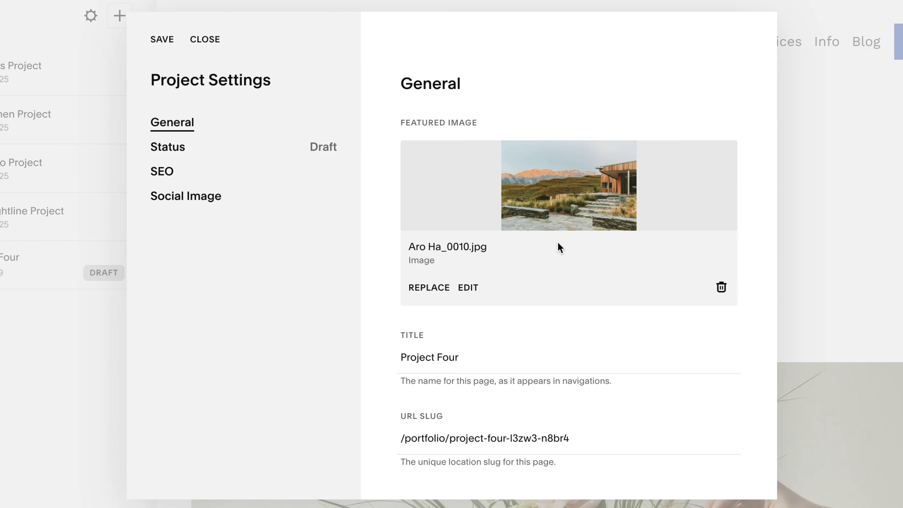
scroll(560, 242, "down", 2)
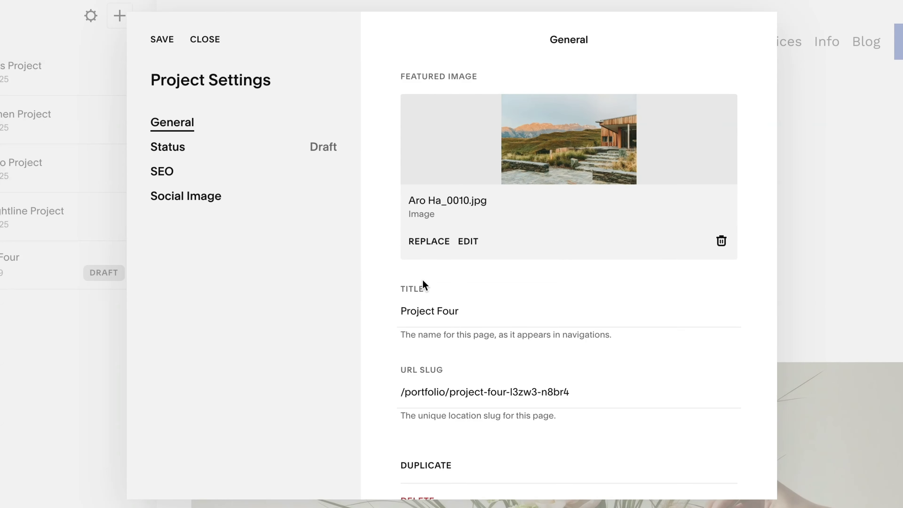
left_click_drag(413, 286, 394, 289)
left_click(394, 288)
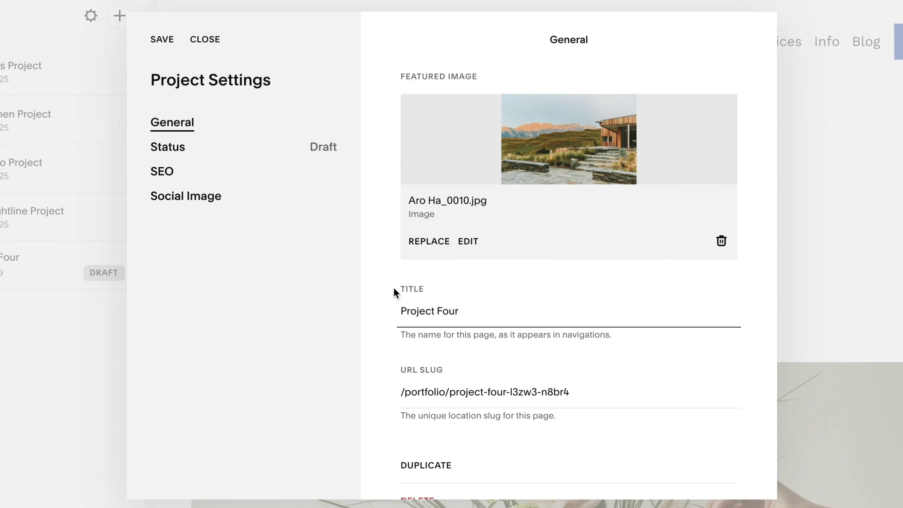
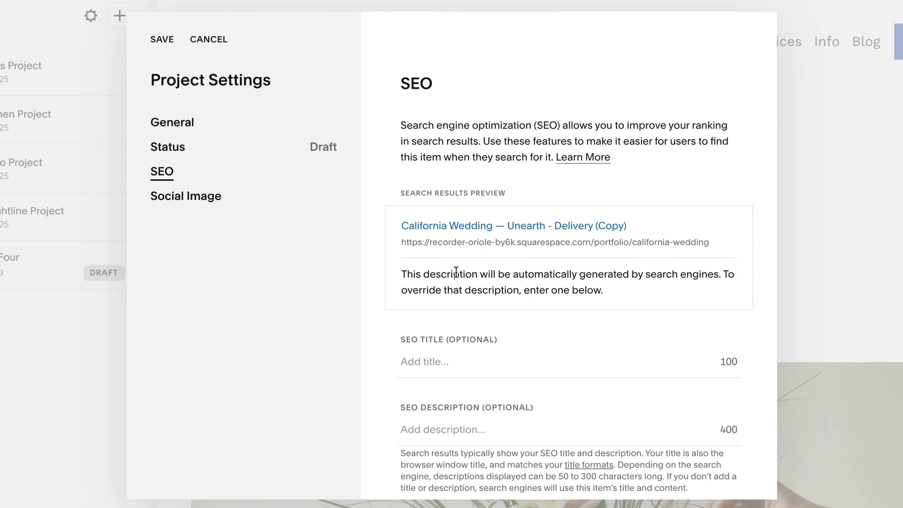
Examine the project's SEO settings, including the search results preview and the optional SEO title and description
scroll(456, 272, "down", 1)
left_click_drag(500, 338, 403, 345)
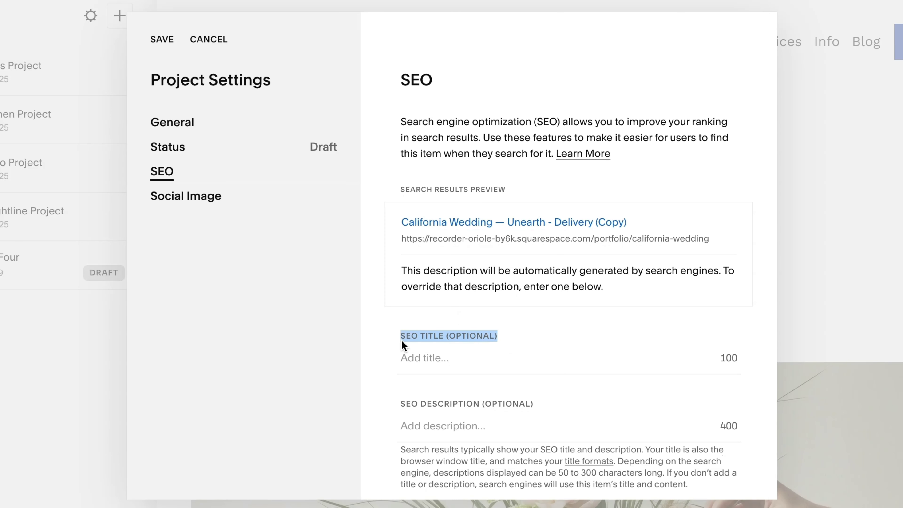
left_click(388, 340)
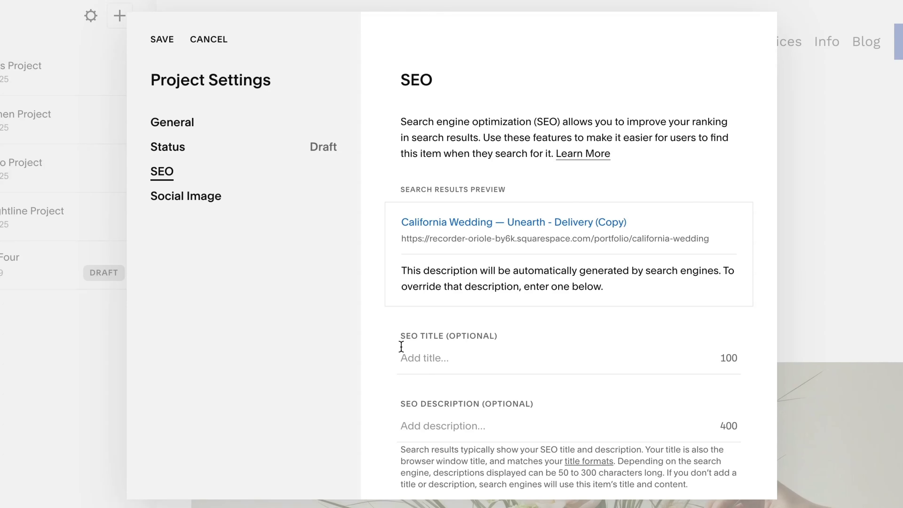
scroll(401, 347, "down", 1)
left_click_drag(401, 371, 490, 372)
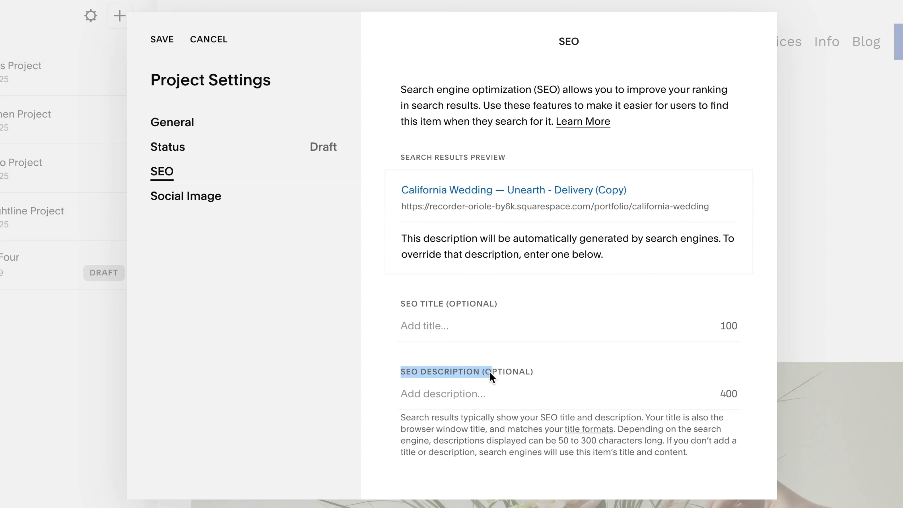
left_click(544, 372)
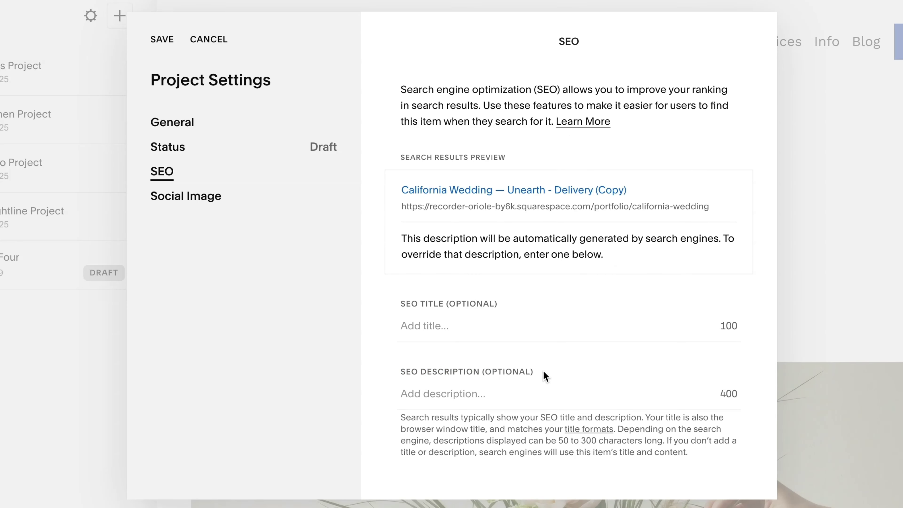
scroll(544, 370, "up", 1)
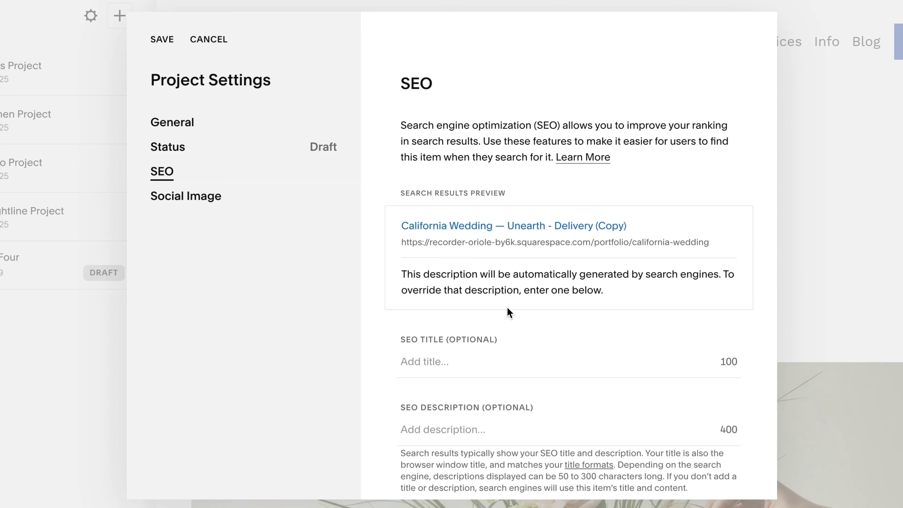
scroll(508, 309, "down", 1)
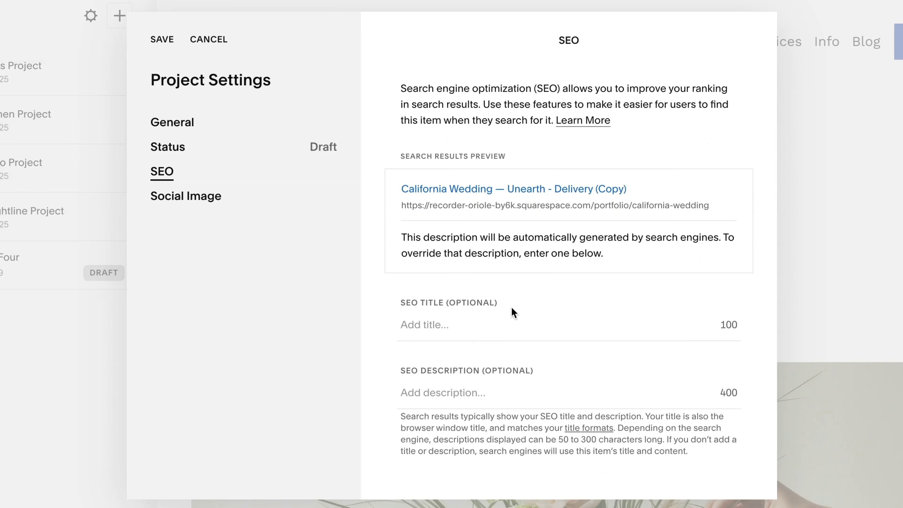
Examine the project's social image settings, including the social preview and the alternate sharing image option
left_click(192, 198)
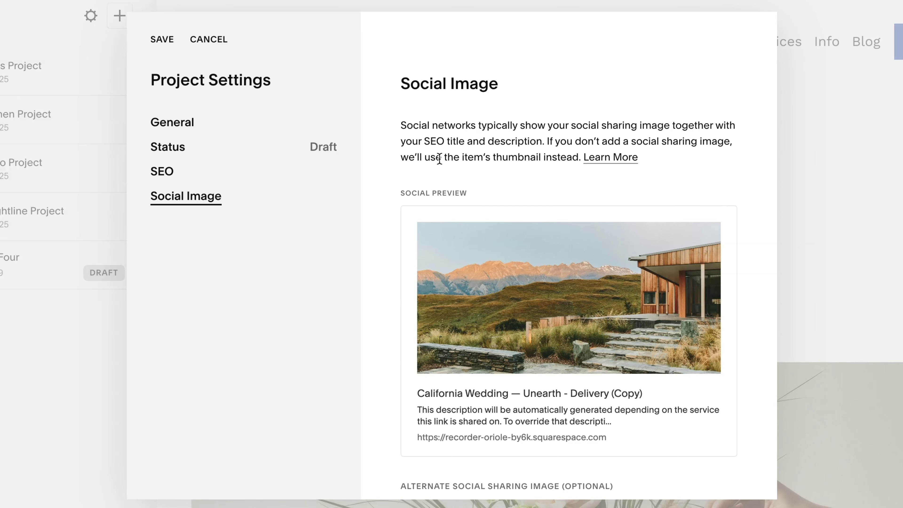
scroll(410, 174, "down", 4)
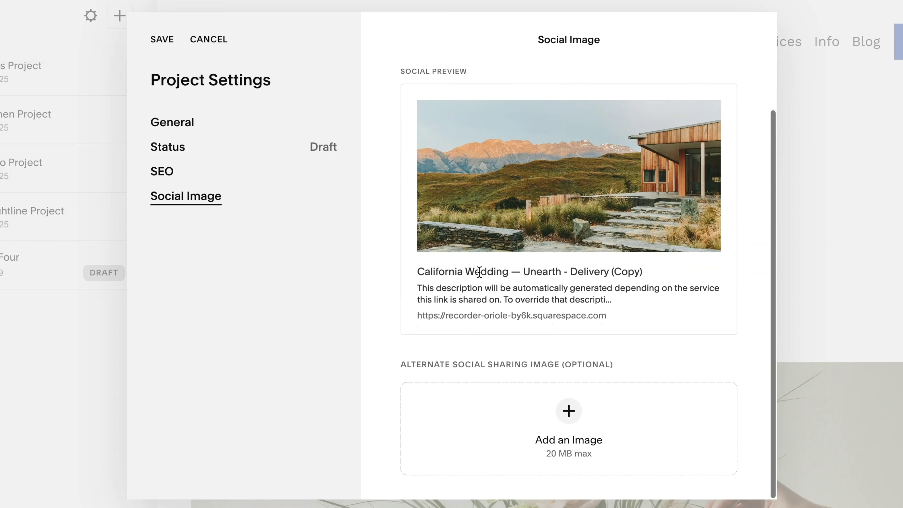
scroll(500, 332, "up", 4)
Save the project settings from the general section and reopen the settings of California Wedding from the project list
left_click(187, 124)
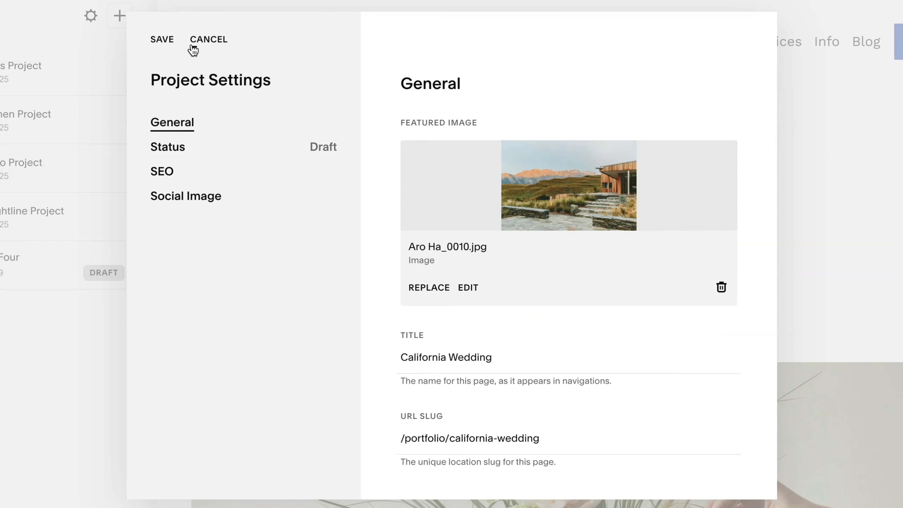
left_click(170, 41)
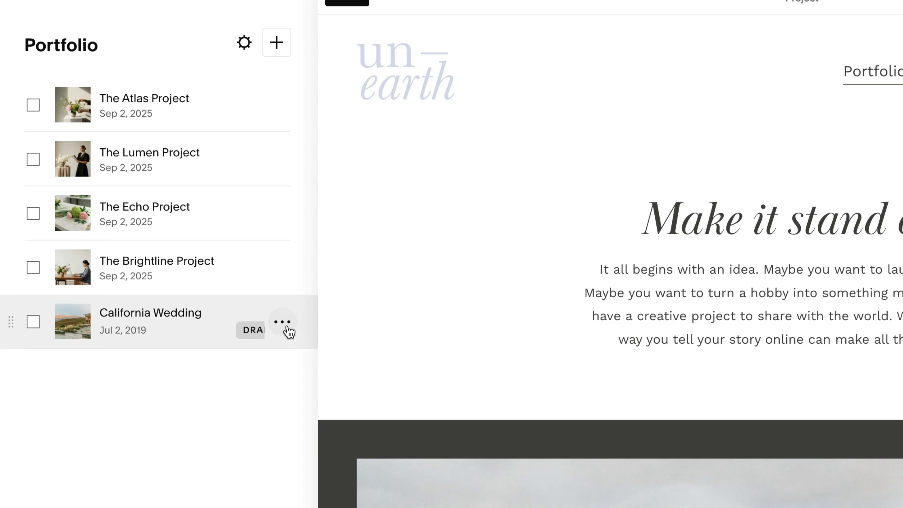
left_click(285, 328)
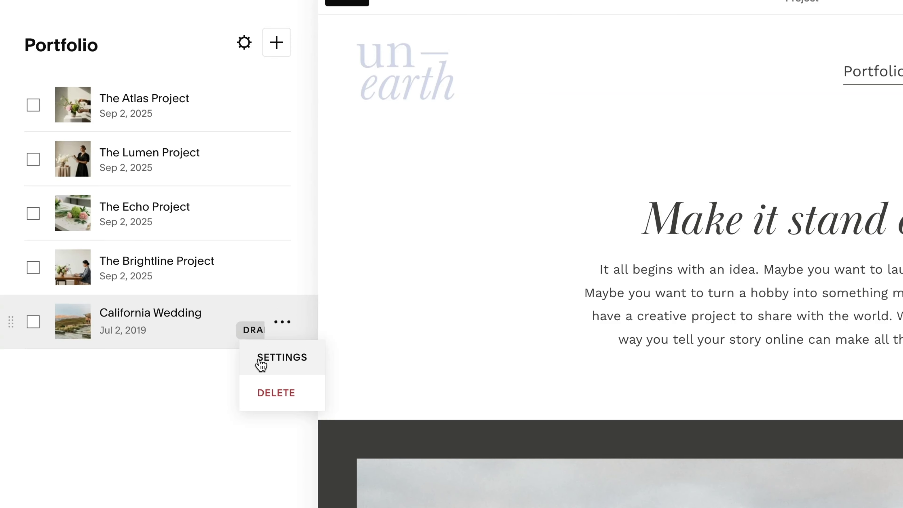
left_click(269, 365)
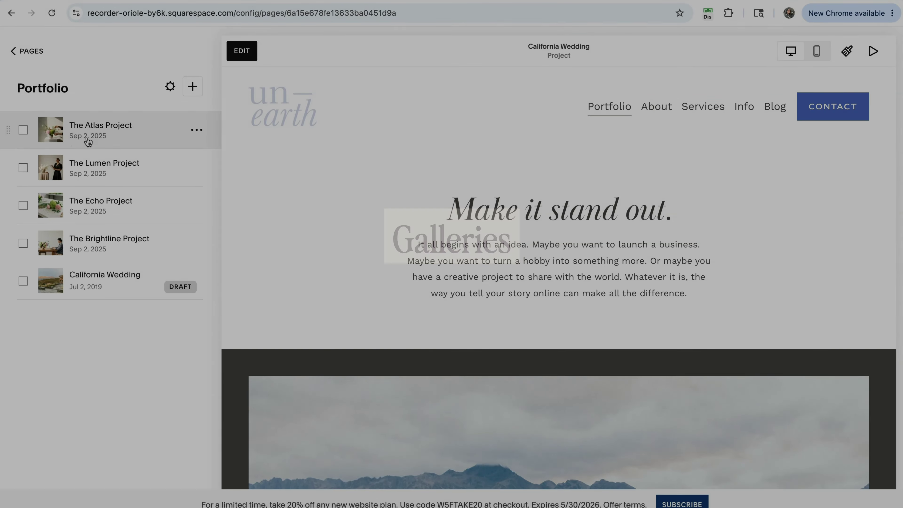
Open The Atlas Project for editing and start adding a section between its intro text and the first image
left_click(88, 142)
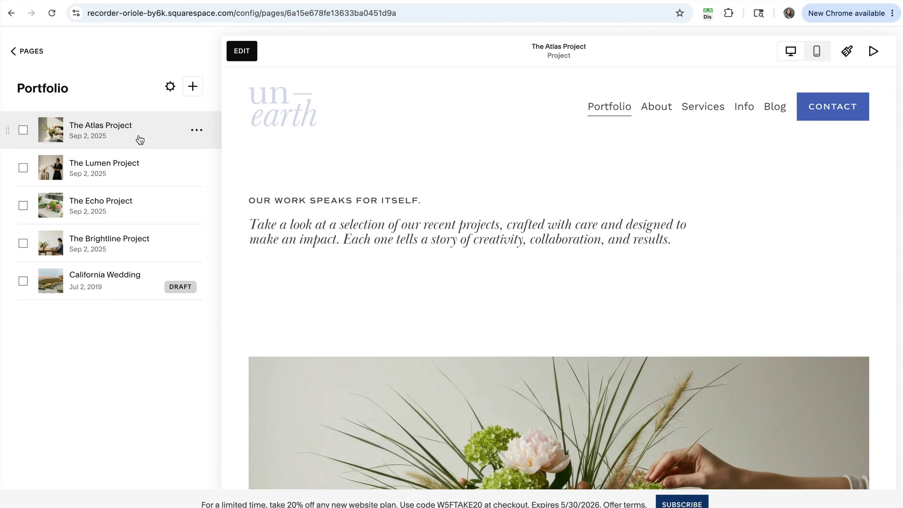
left_click(241, 51)
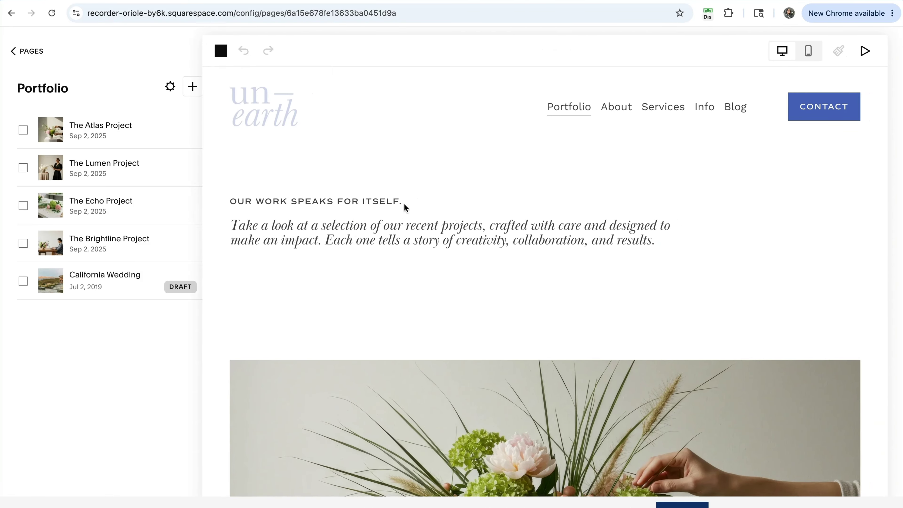
scroll(433, 270, "down", 3)
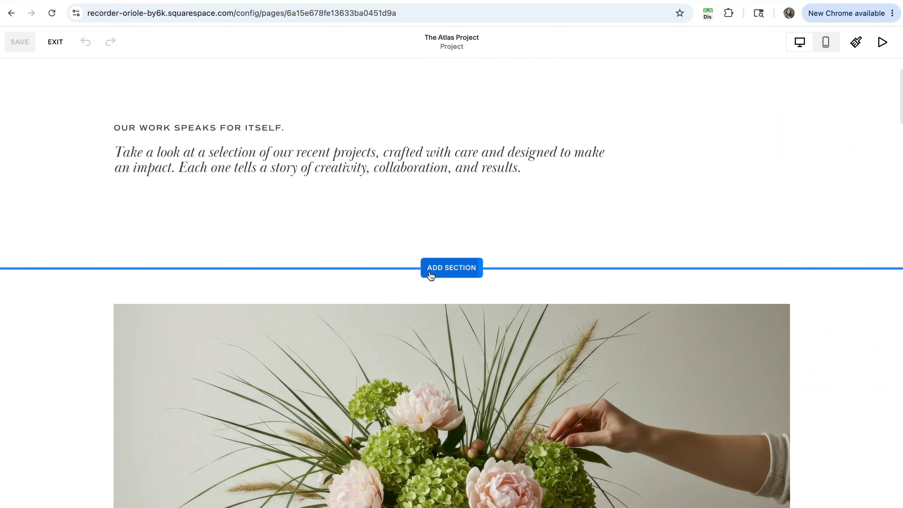
left_click(443, 273)
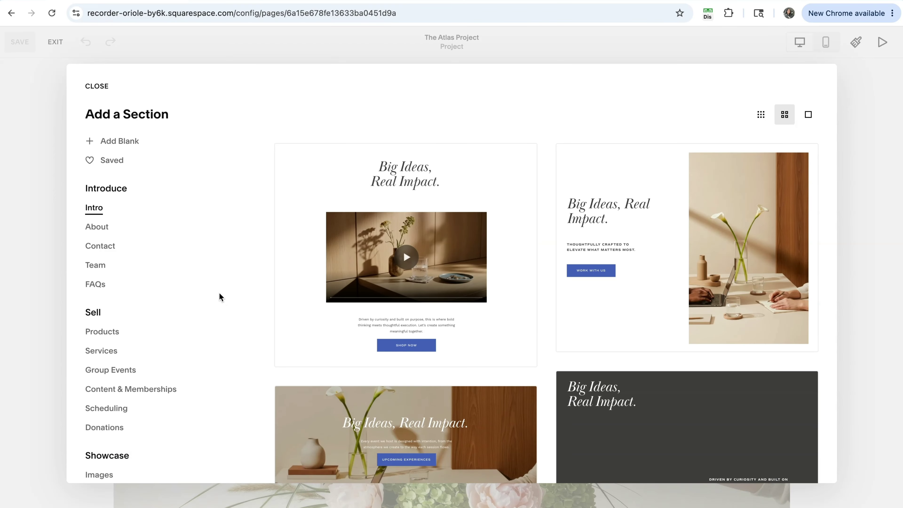
Browse the Images section layouts under Showcase to compare the available image arrangements
scroll(136, 306, "down", 3)
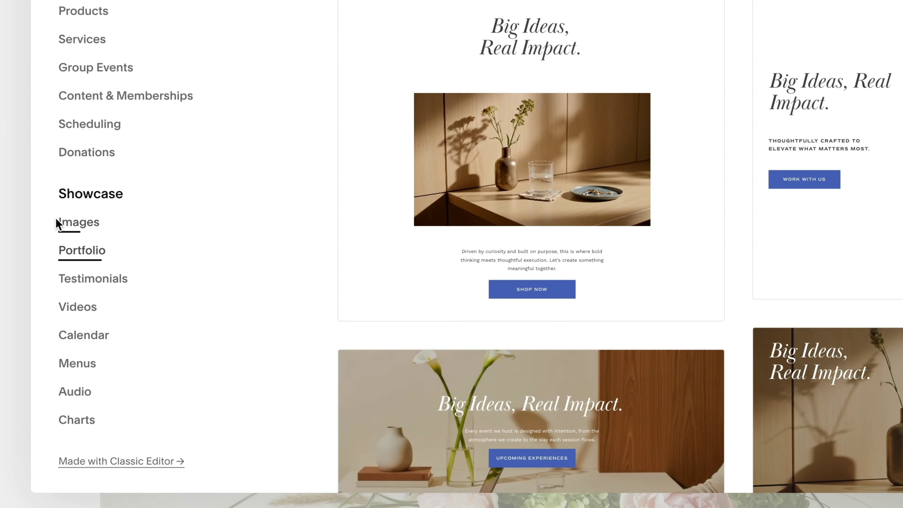
left_click(79, 226)
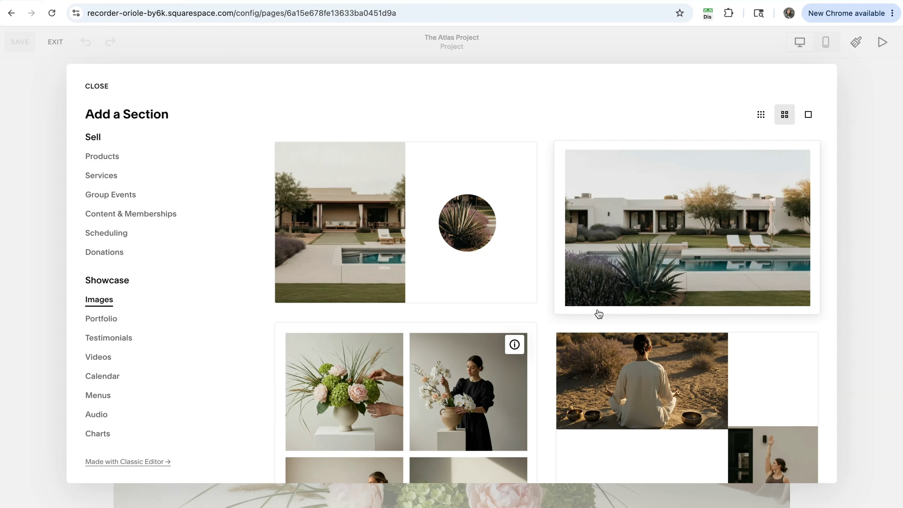
scroll(597, 313, "down", 5)
scroll(599, 313, "down", 10)
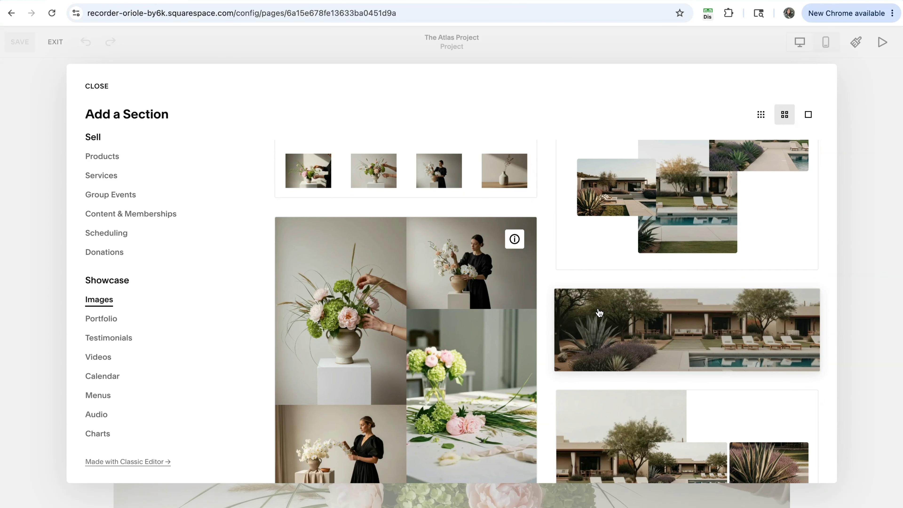
scroll(599, 313, "down", 4)
scroll(600, 314, "up", 3)
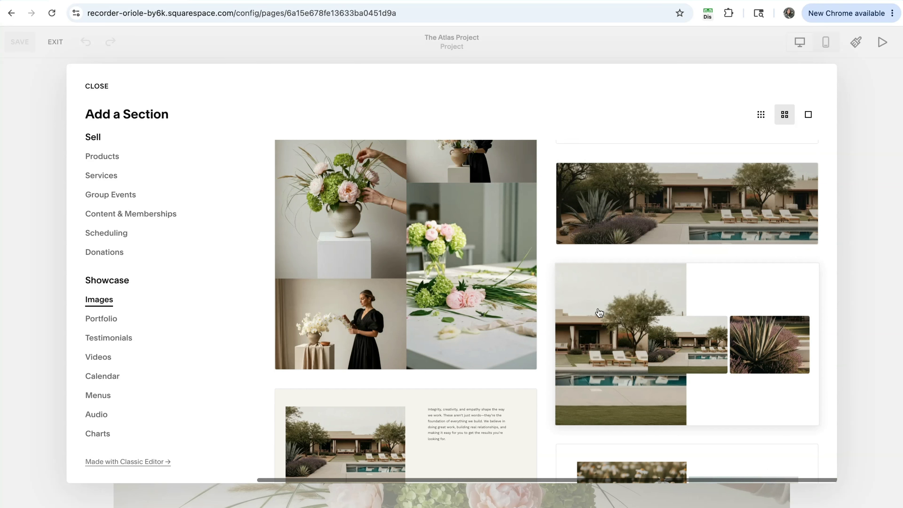
scroll(600, 313, "down", 10)
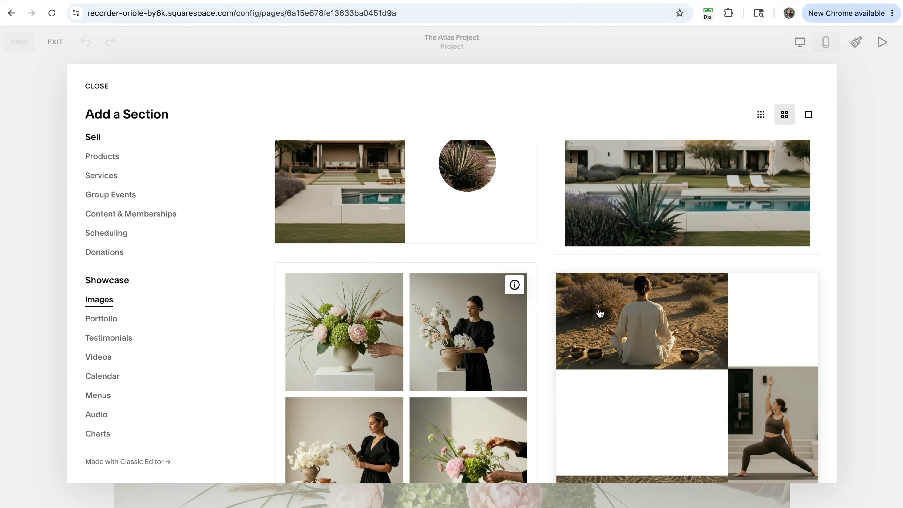
scroll(659, 337, "down", 3)
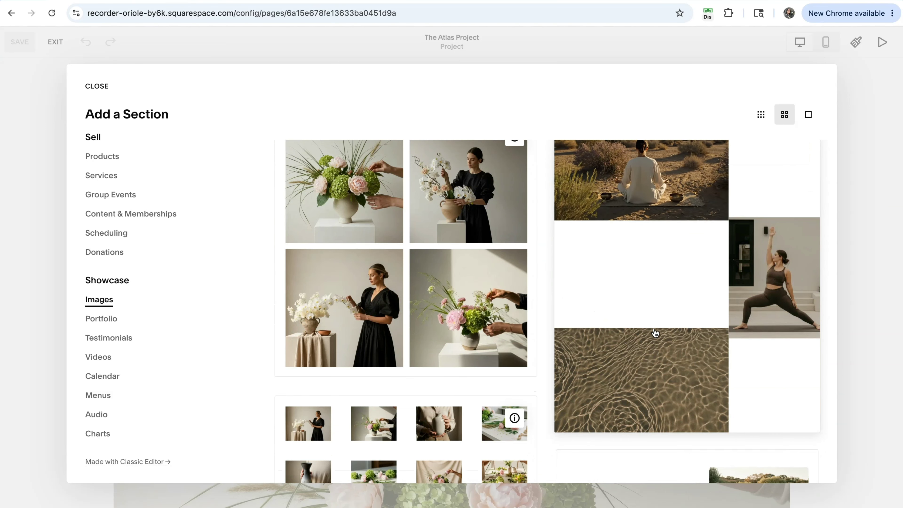
scroll(659, 335, "up", 1)
scroll(667, 296, "down", 6)
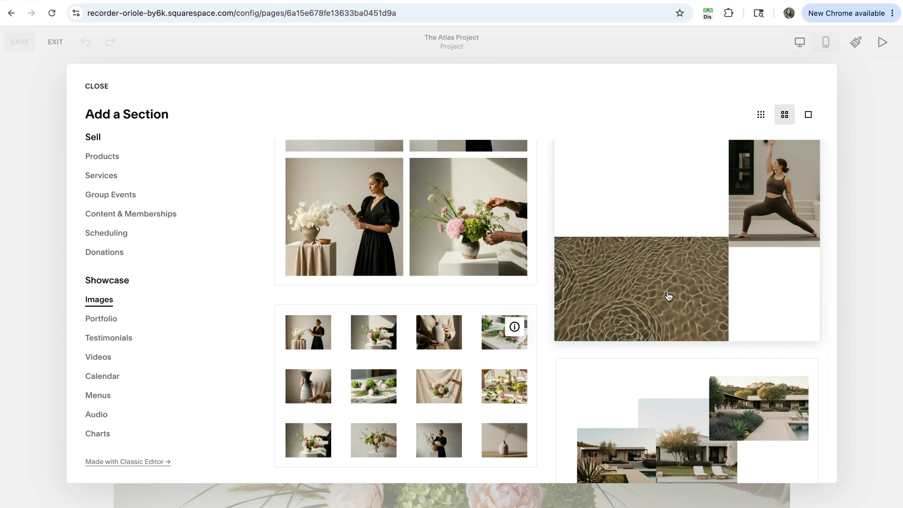
scroll(696, 323, "down", 6)
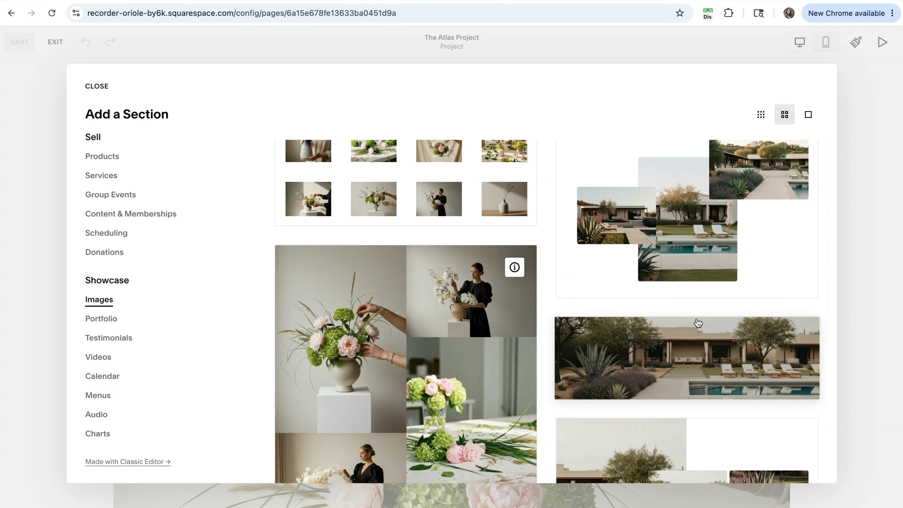
scroll(676, 319, "down", 7)
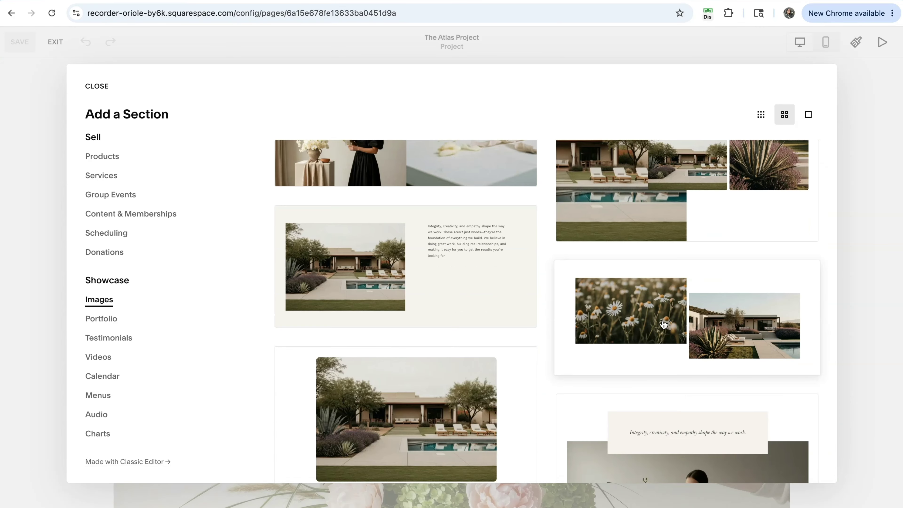
scroll(643, 299, "up", 15)
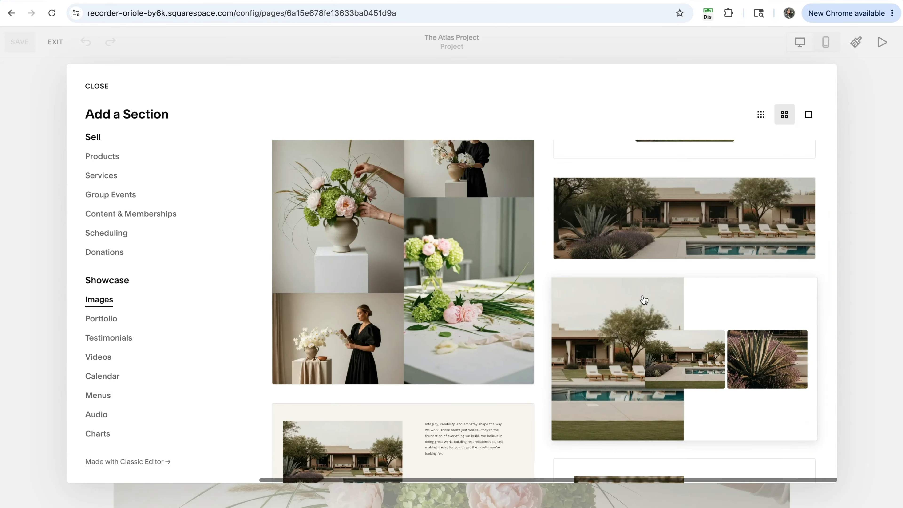
scroll(643, 299, "down", 8)
scroll(642, 300, "up", 1)
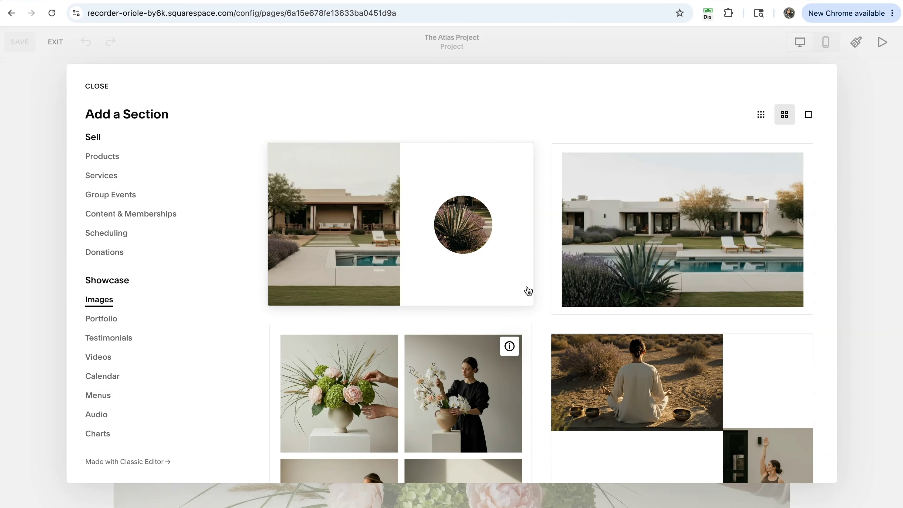
Compare the gallery section layouts and add the two-by-two grid of four floral images to the project page
scroll(530, 277, "down", 4)
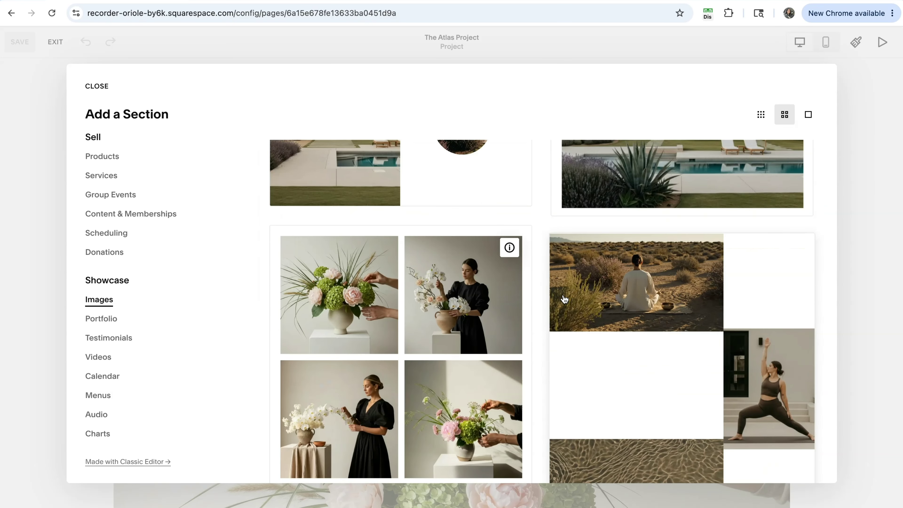
mouse_move(510, 218)
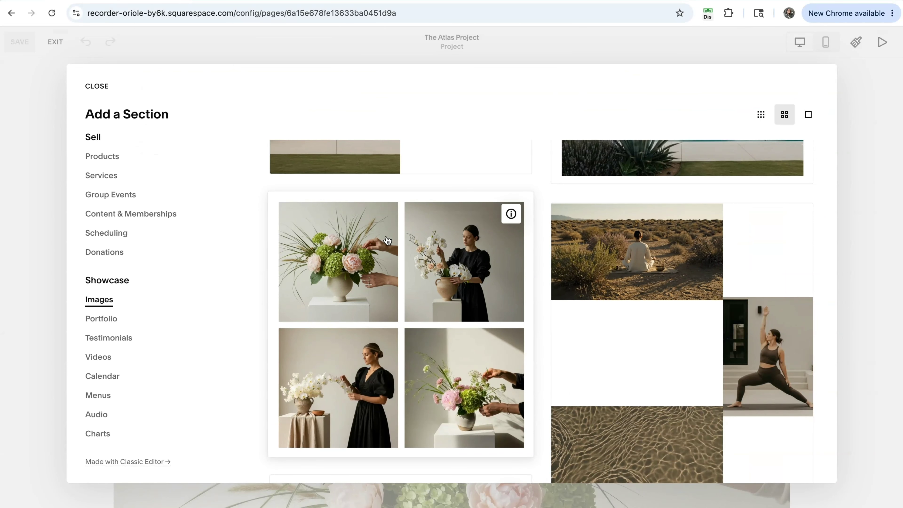
scroll(474, 256, "down", 8)
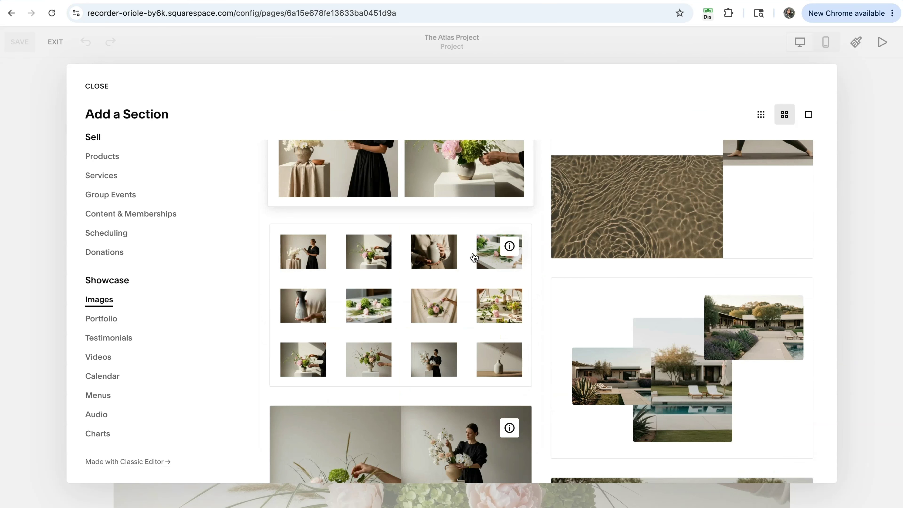
scroll(427, 282, "down", 3)
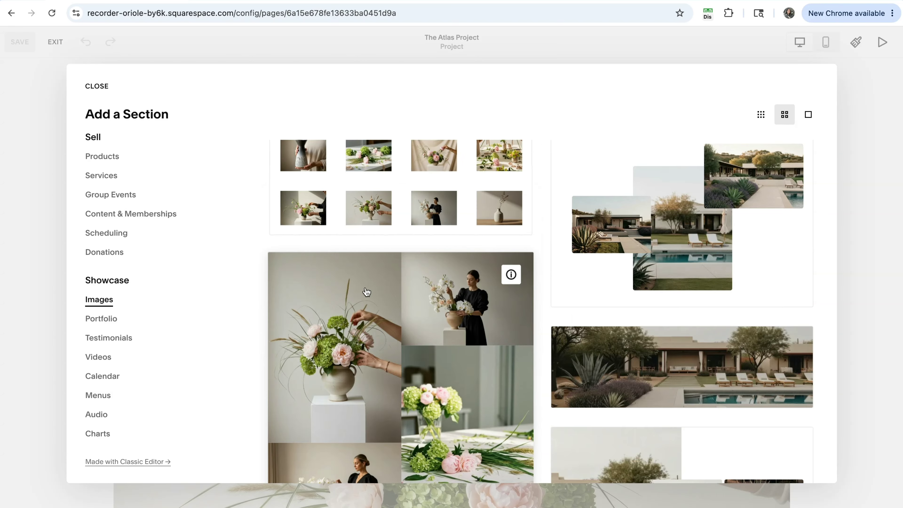
scroll(422, 367, "down", 3)
scroll(423, 367, "up", 1)
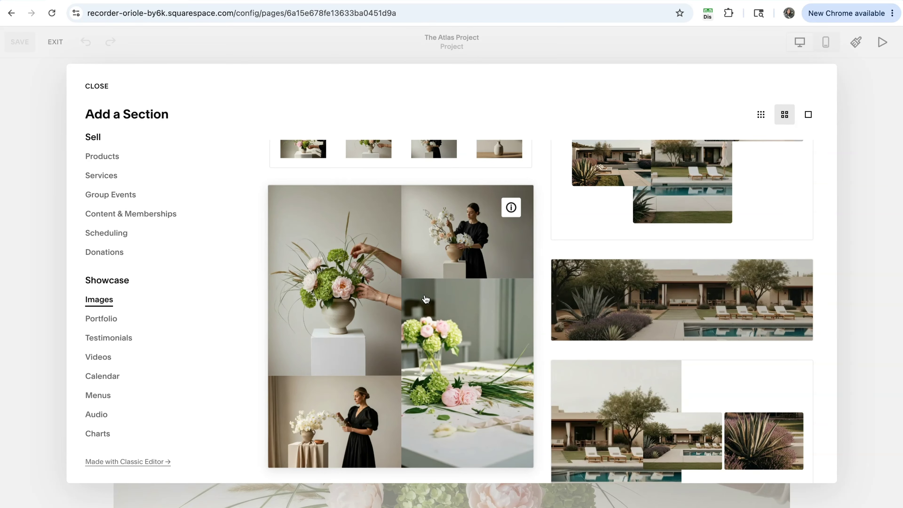
scroll(433, 306, "up", 4)
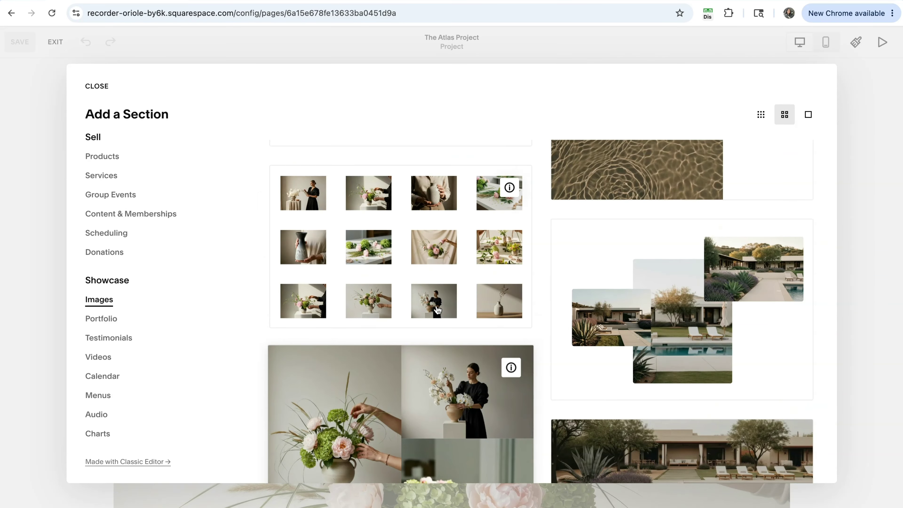
scroll(438, 314, "up", 4)
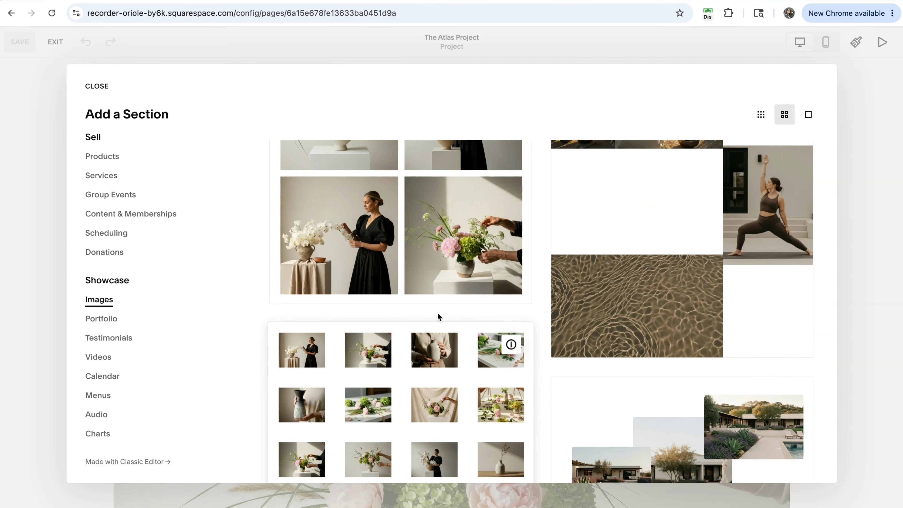
scroll(440, 318, "up", 2)
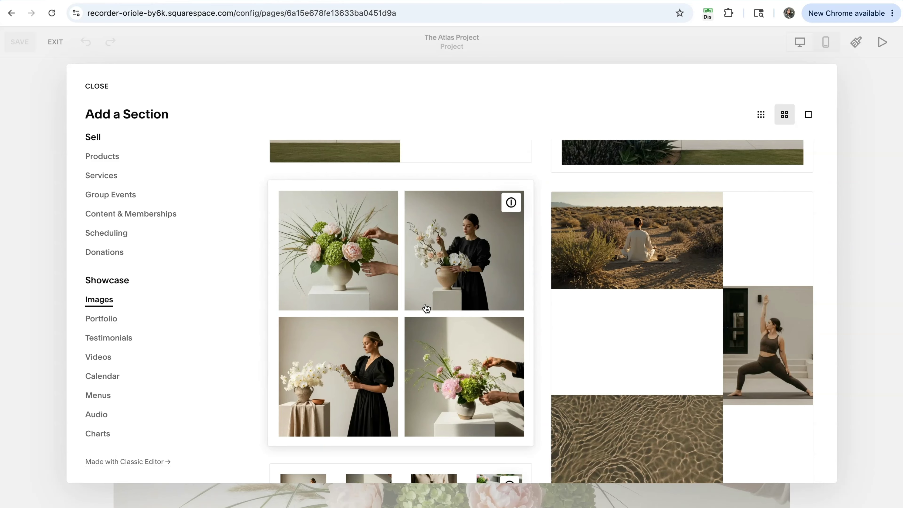
left_click(408, 296)
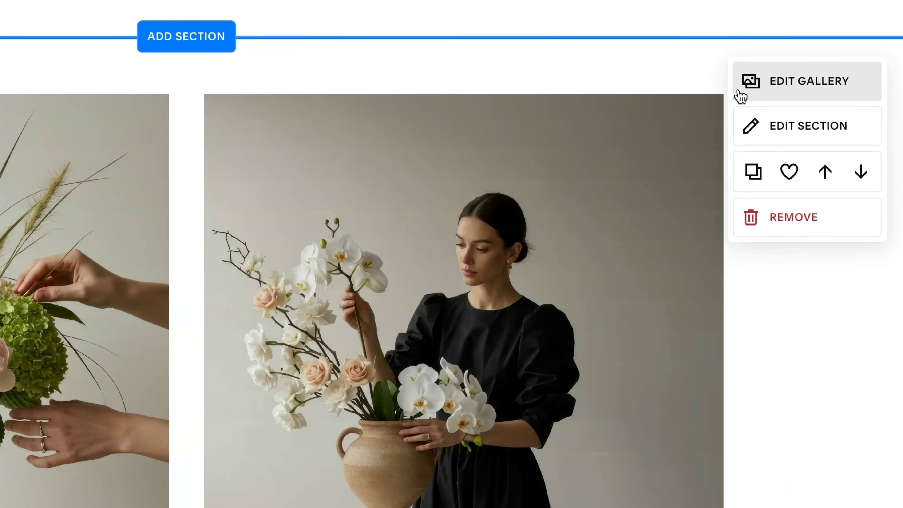
Open the new section's gallery for editing, view its second image and reselect the first flower arrangement
left_click(798, 95)
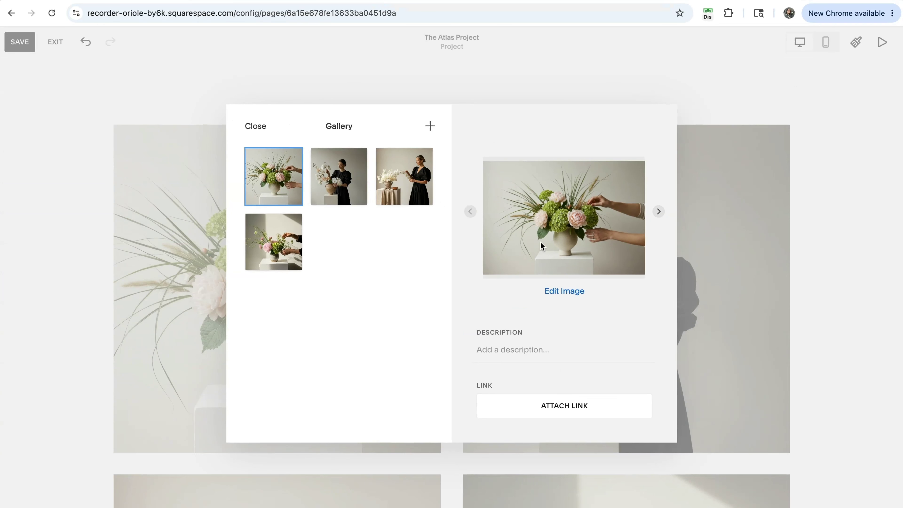
mouse_move(383, 190)
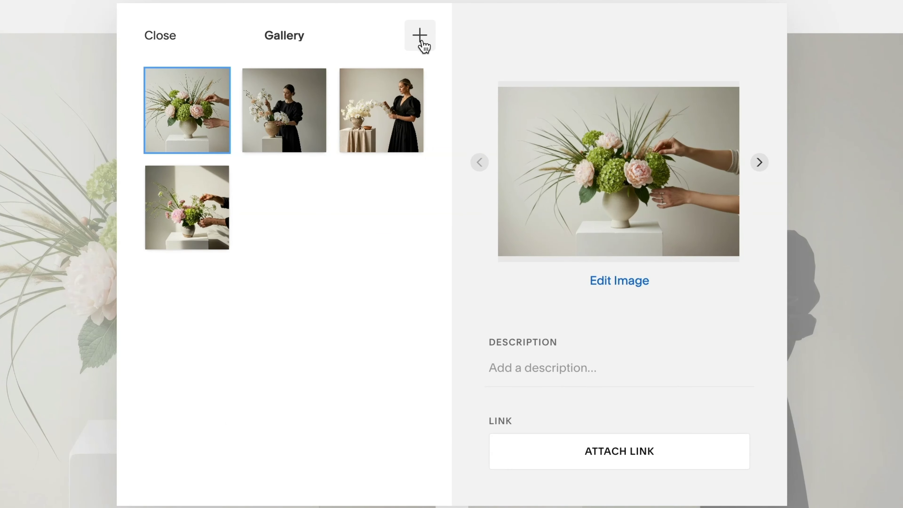
left_click(284, 137)
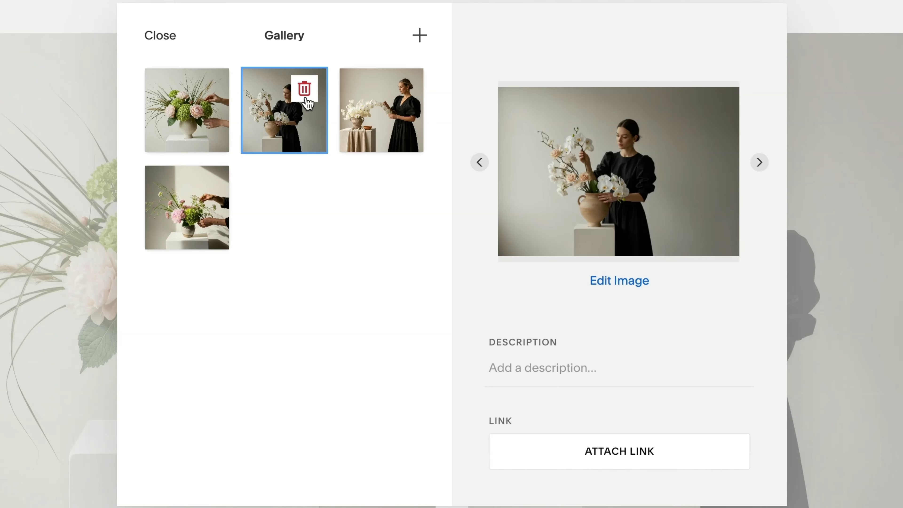
left_click(204, 115)
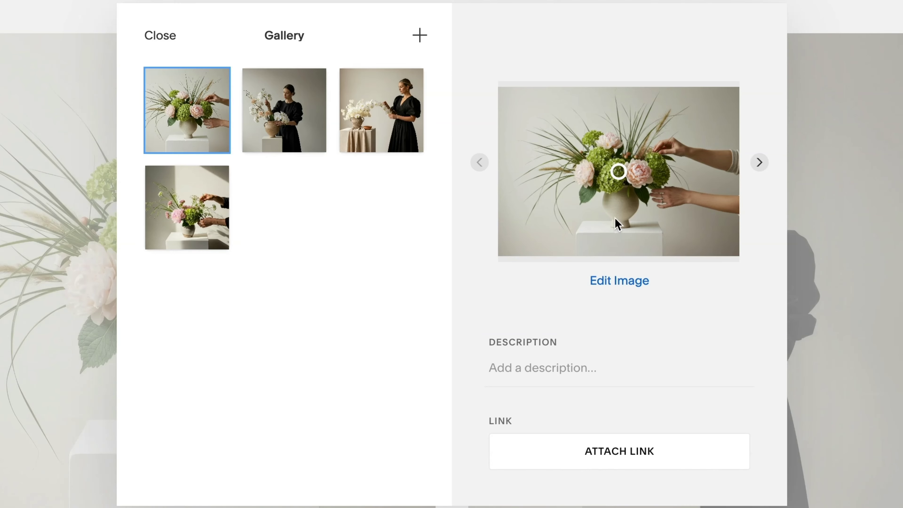
Examine the image editor's Adjust, Crop and remaining editing options for the first flower image and return to the gallery
left_click(605, 287)
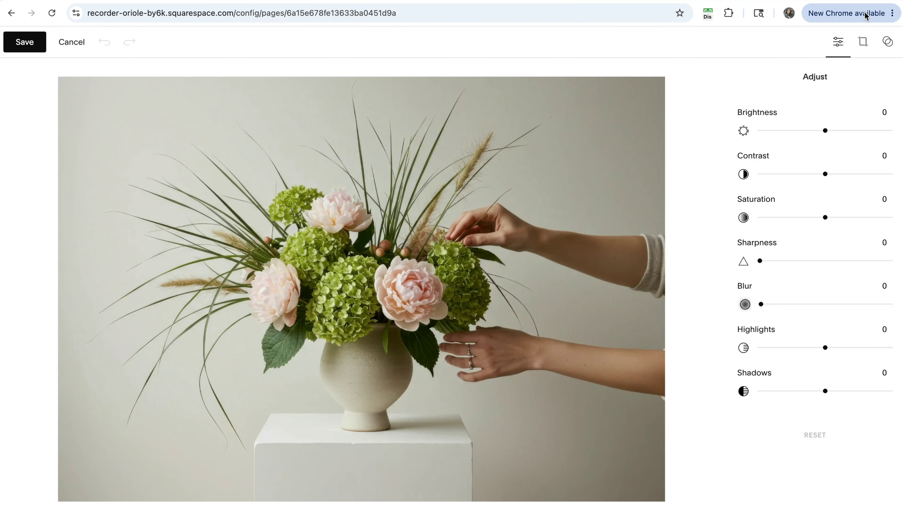
left_click(864, 42)
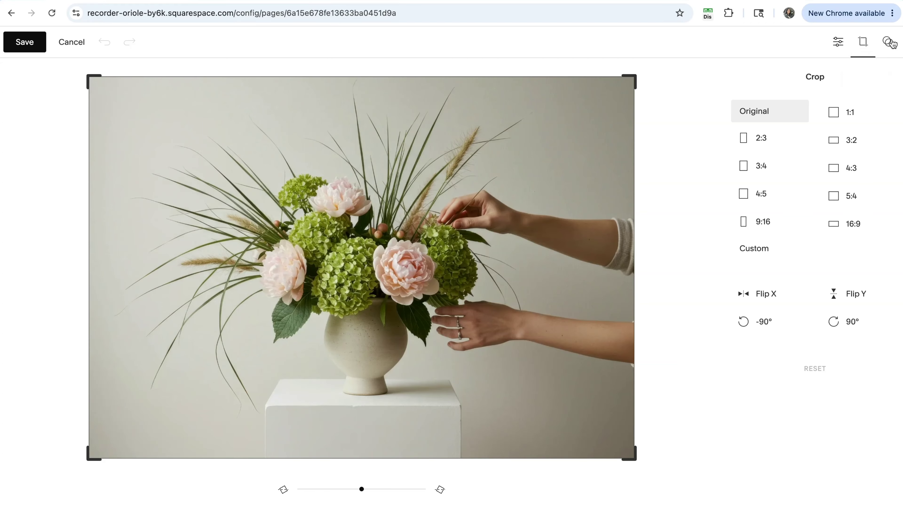
left_click(889, 42)
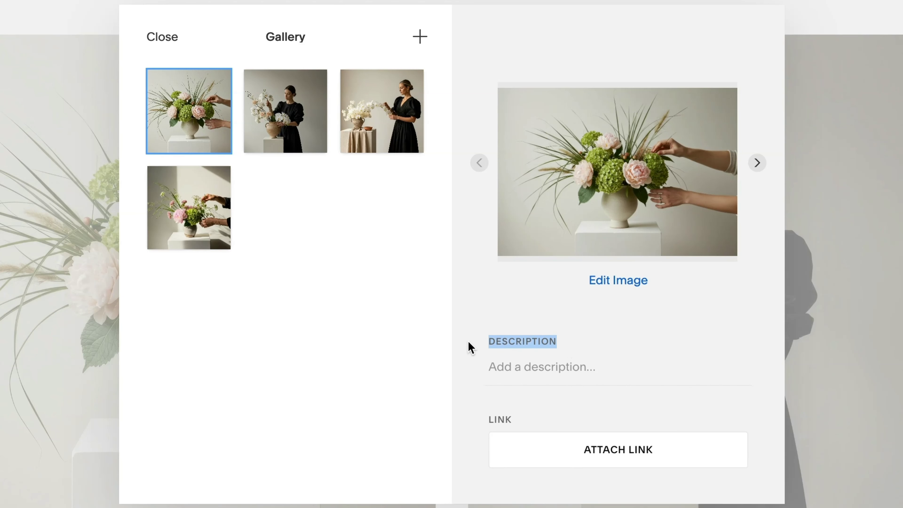
left_click(442, 342)
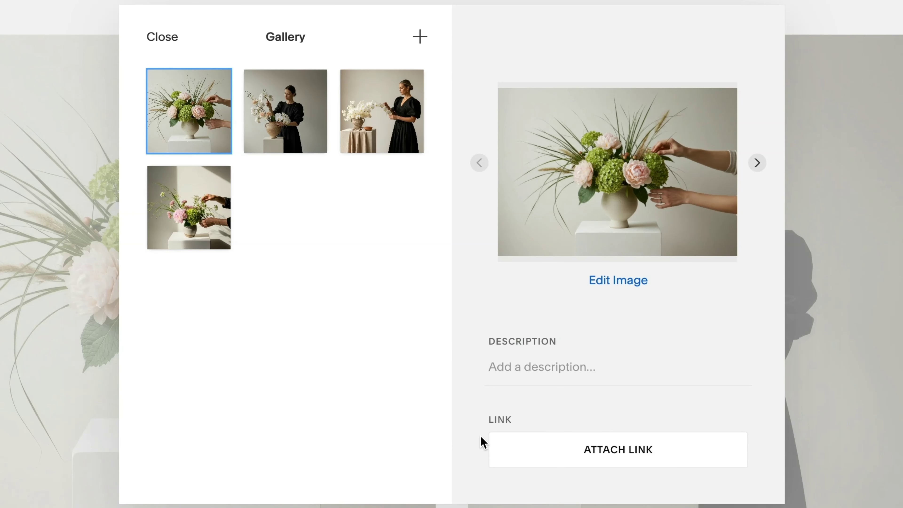